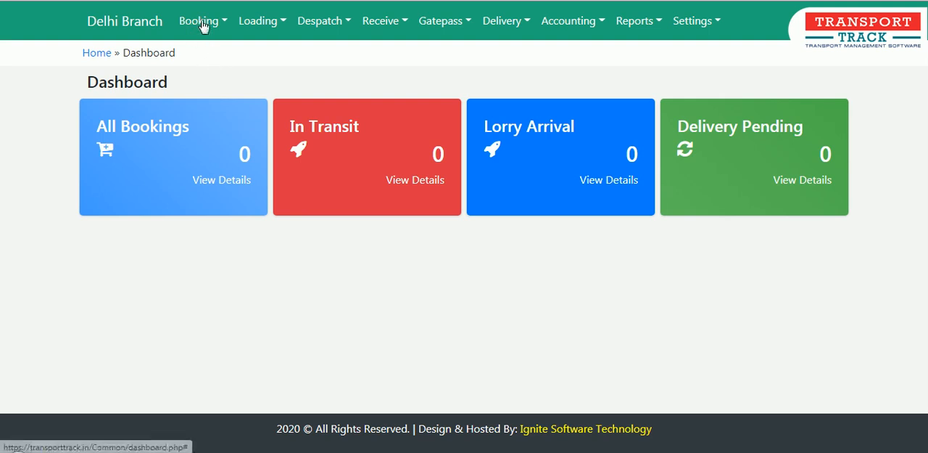
Review the options offered by the Booking, Loading, Despatch, Receive, Gatepass, Delivery, Accounting and Reports modules.
click(203, 22)
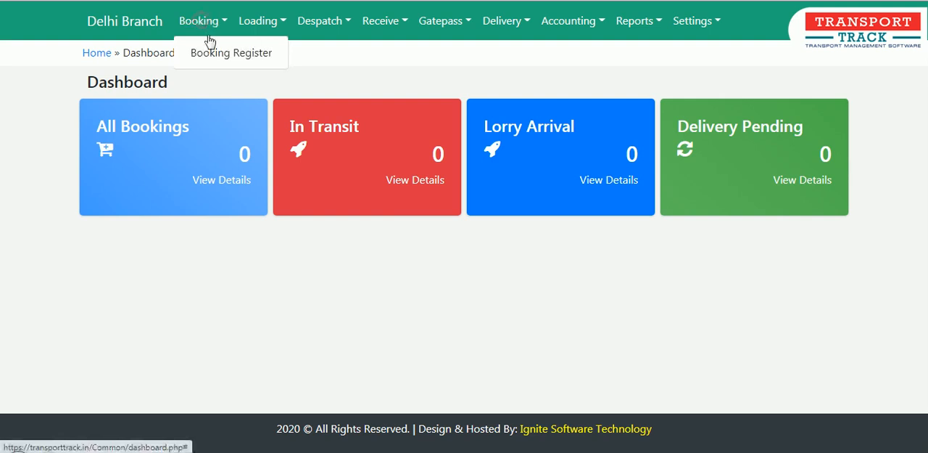
click(340, 61)
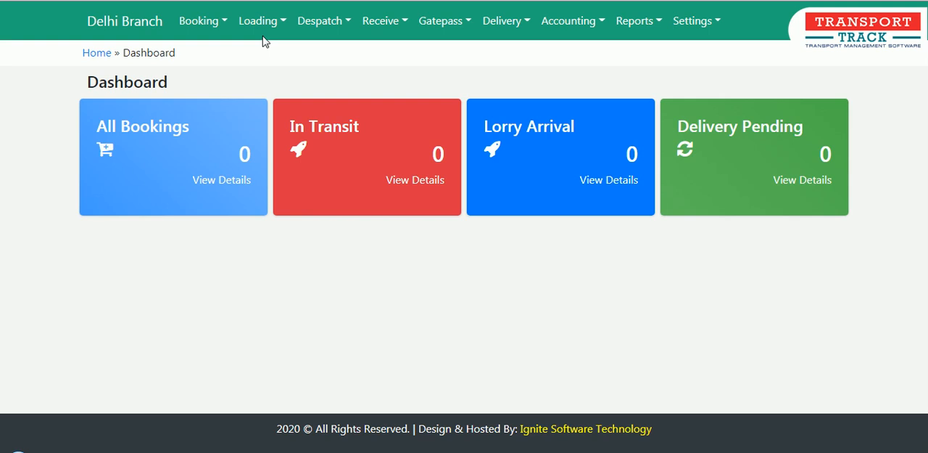
click(272, 27)
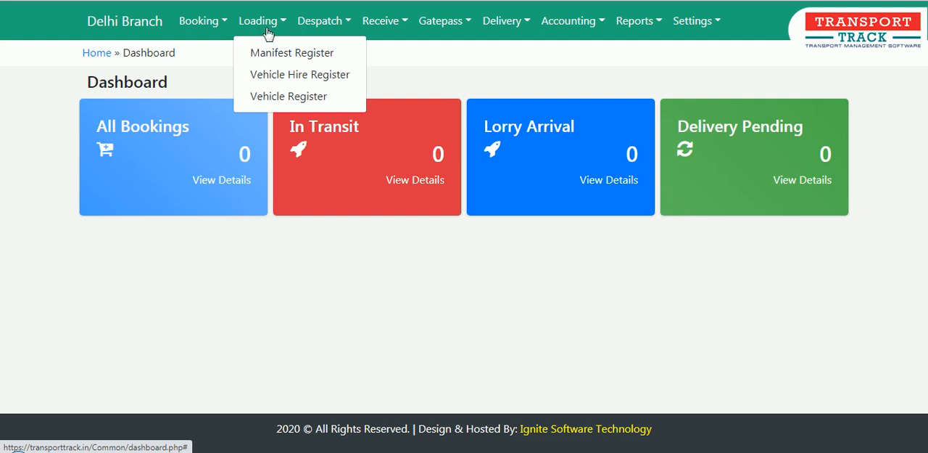
click(308, 26)
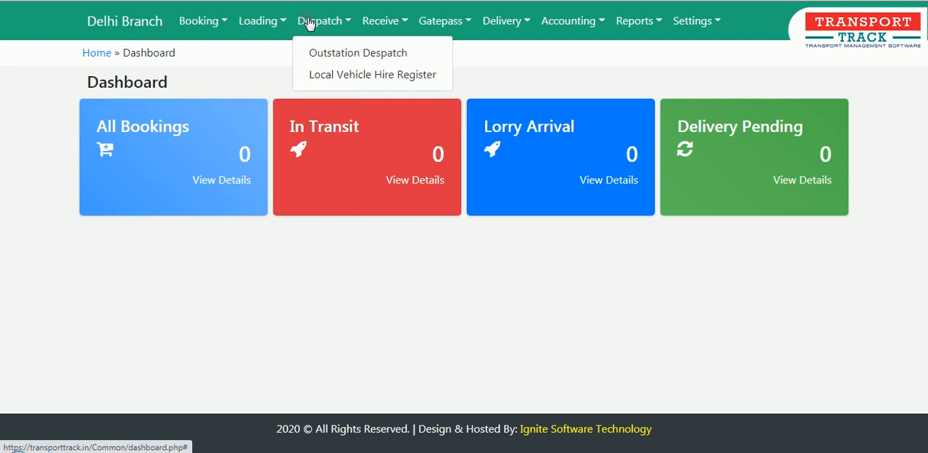
click(377, 28)
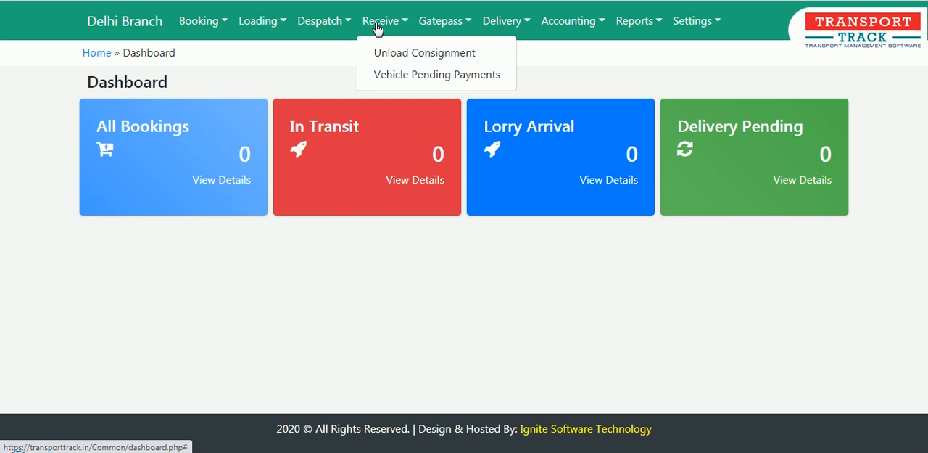
click(431, 20)
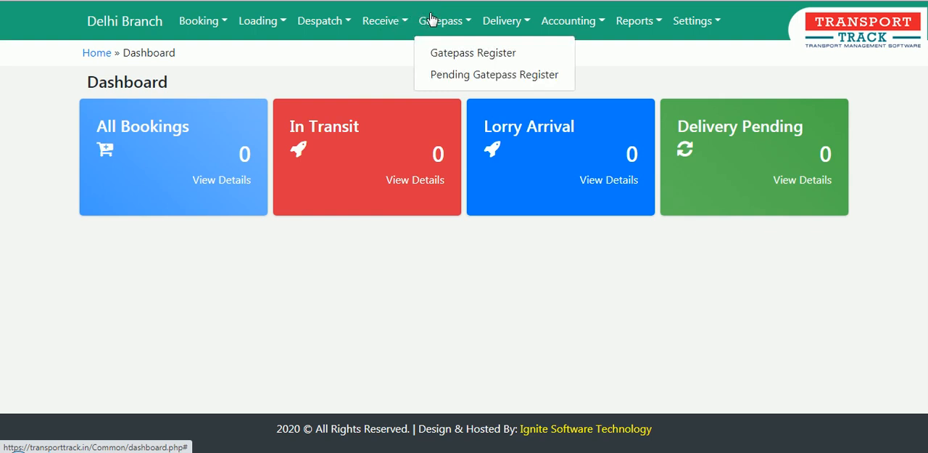
click(500, 25)
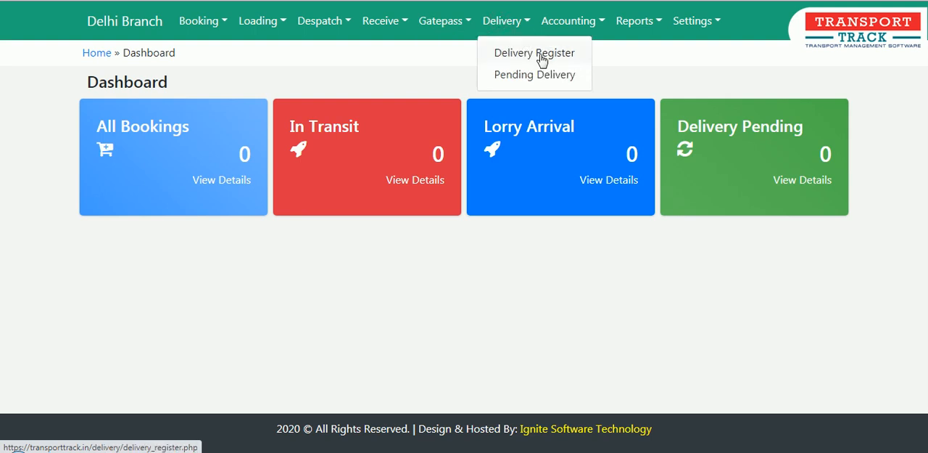
click(565, 20)
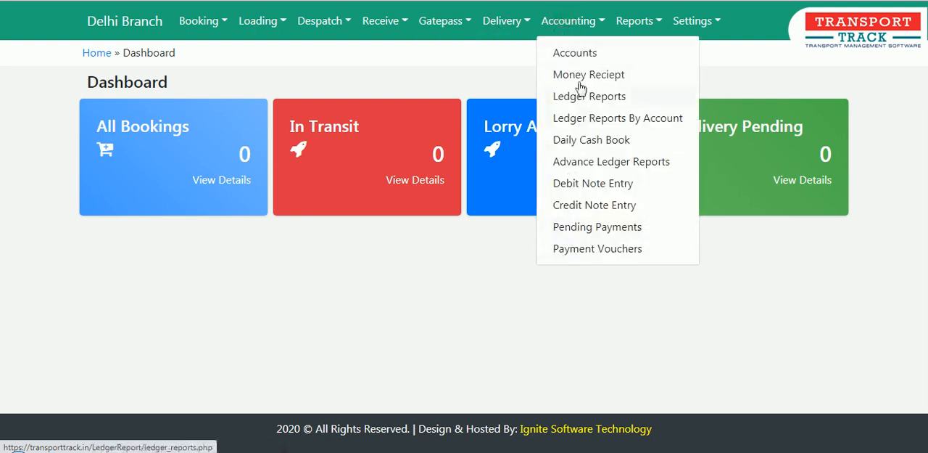
click(637, 24)
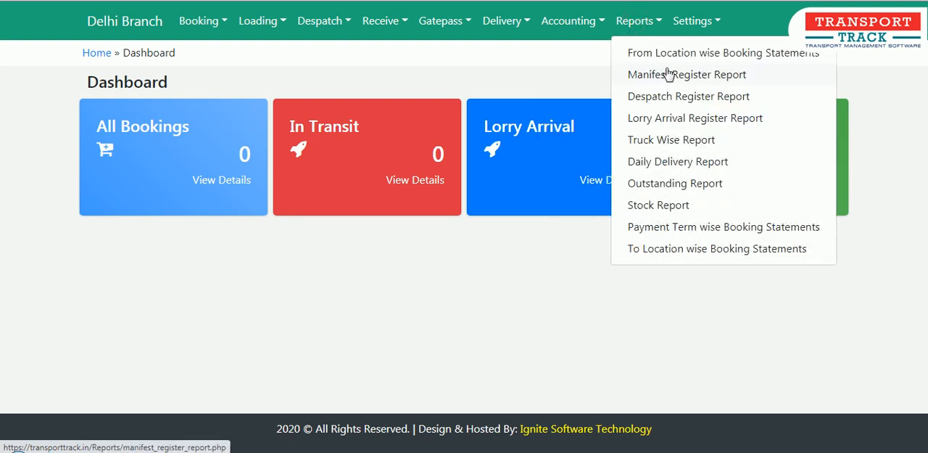
Examine the full list of Settings options, from Tax and Warehouse through to Product and Expenditure List.
click(692, 20)
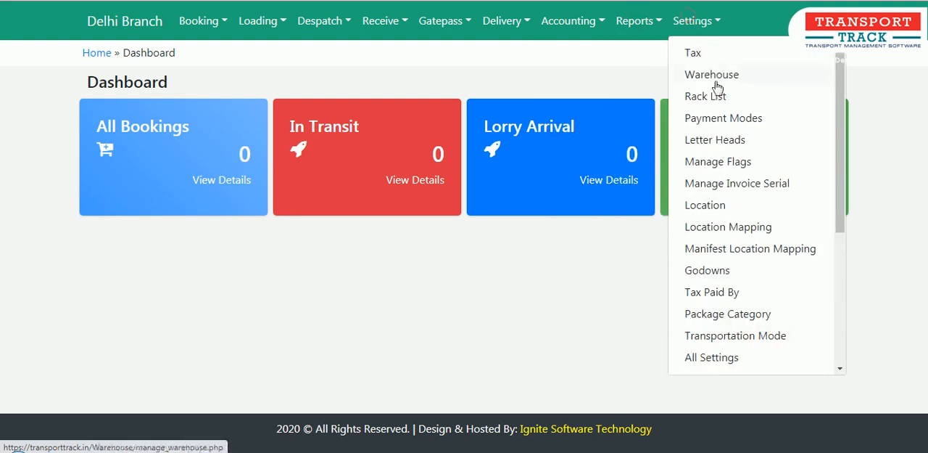
drag(839, 72, 800, 247)
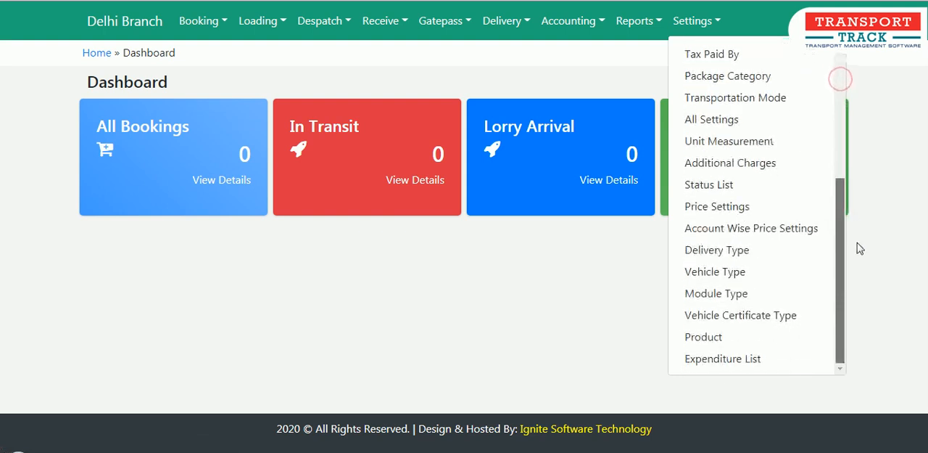
drag(853, 222, 818, 63)
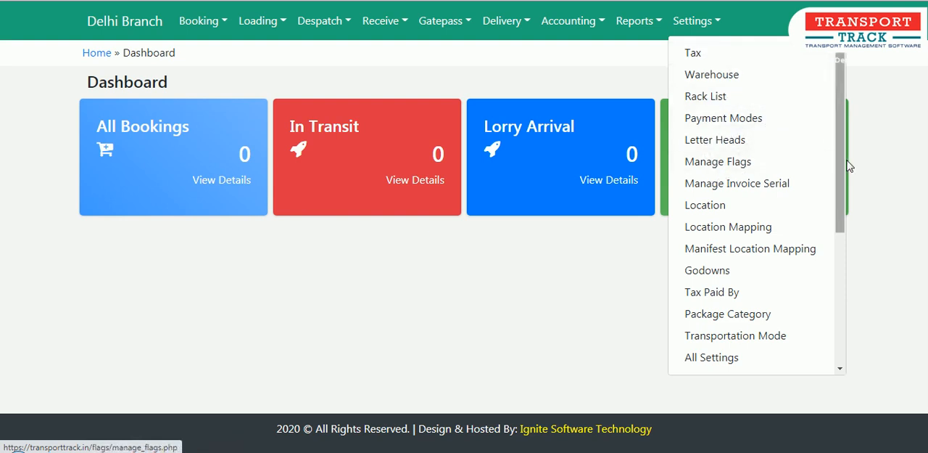
drag(841, 172, 841, 208)
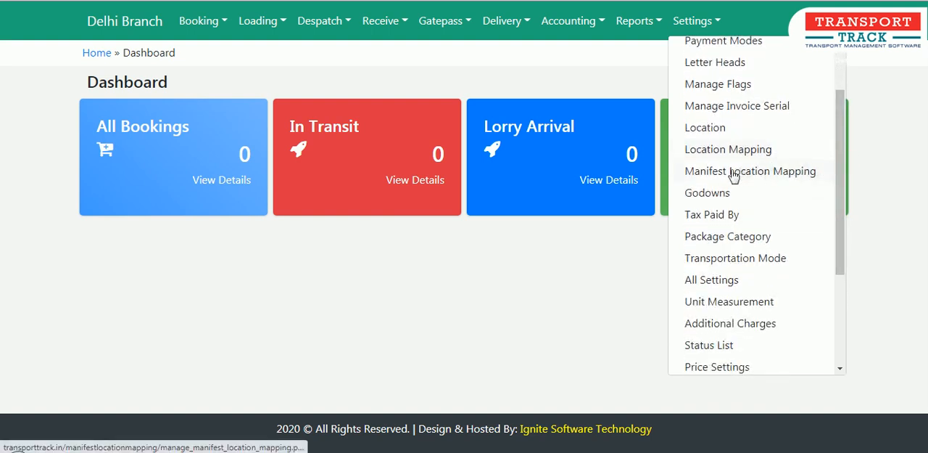
drag(842, 178, 840, 225)
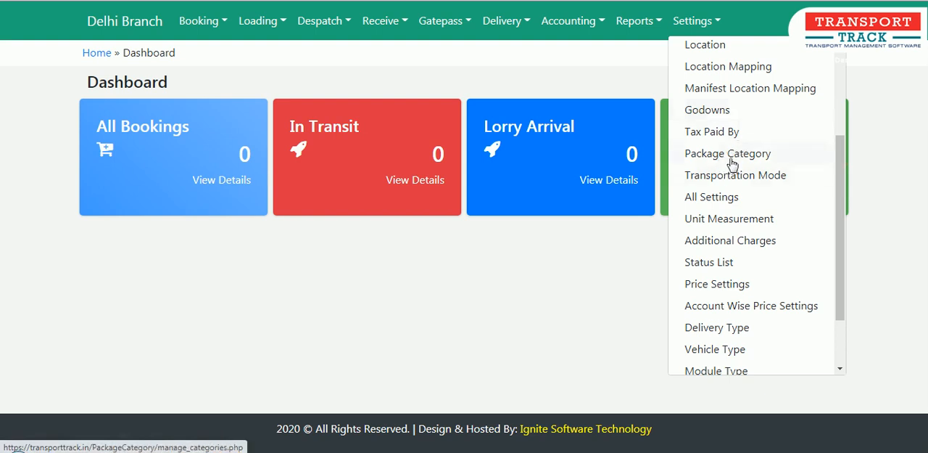
drag(837, 151, 837, 290)
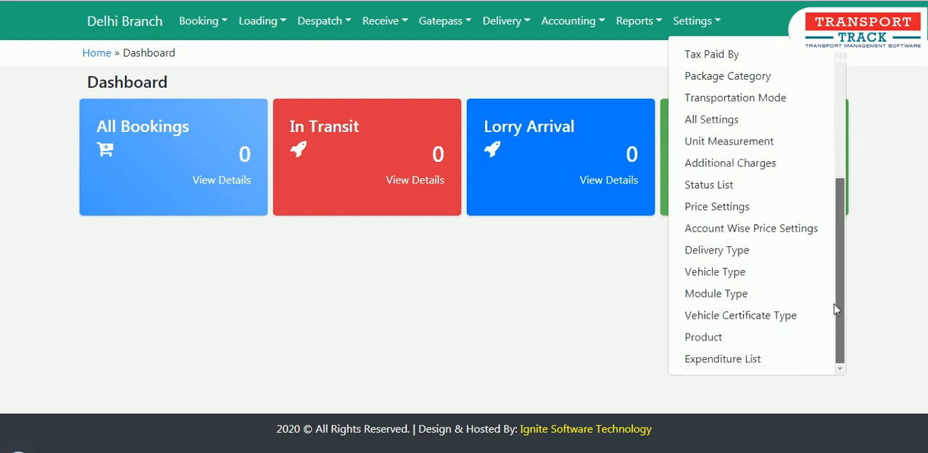
click(586, 310)
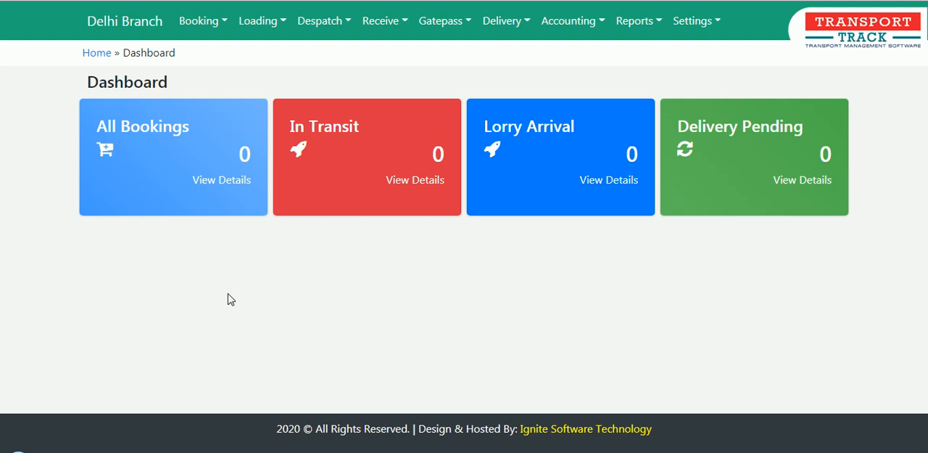
Open the Booking Register and start creating a new booking.
click(200, 27)
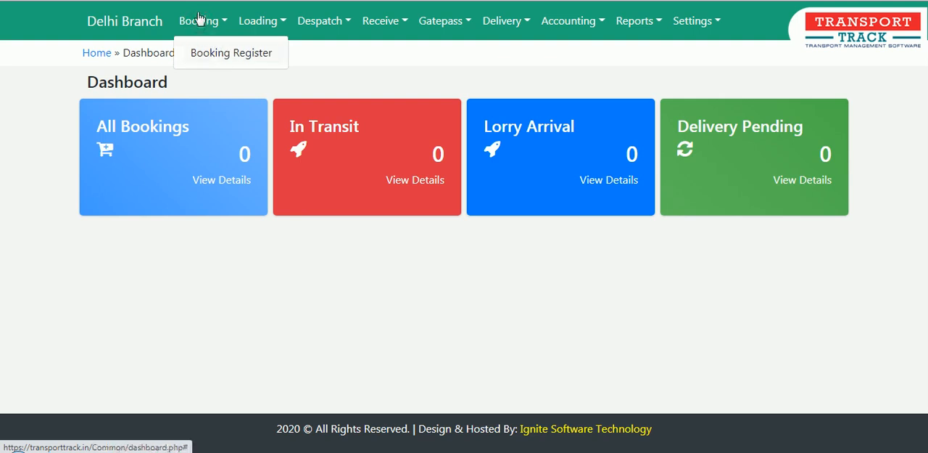
click(219, 58)
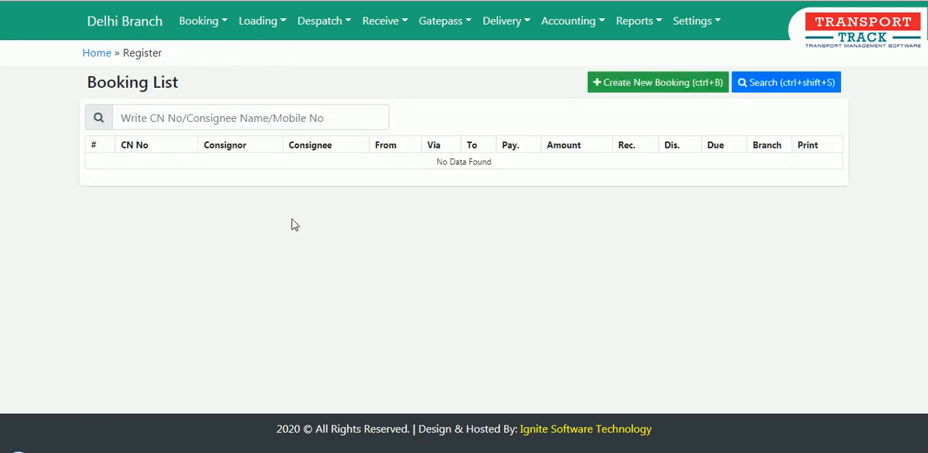
click(672, 86)
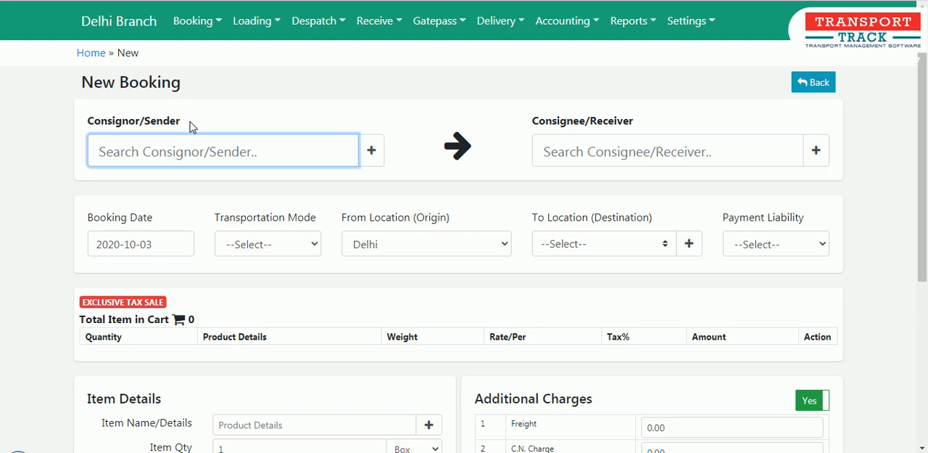
Search for and select the existing consignor and consignee by name for the new booking.
text(bi)
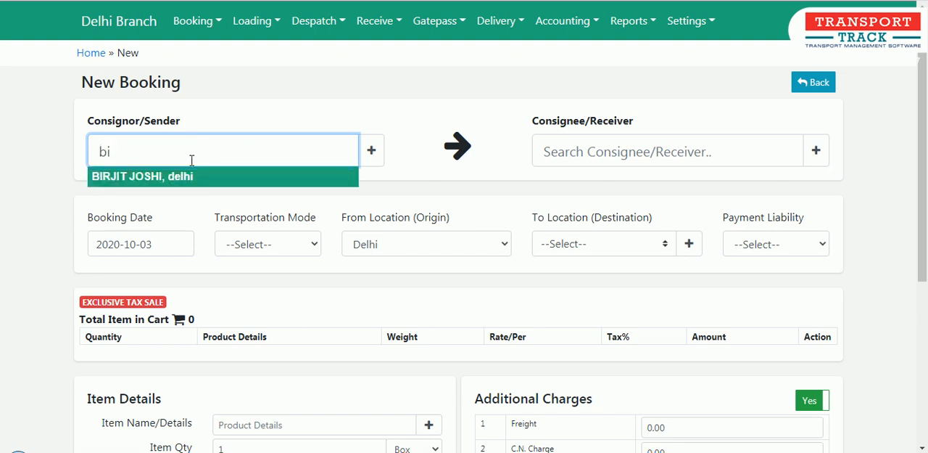
click(199, 182)
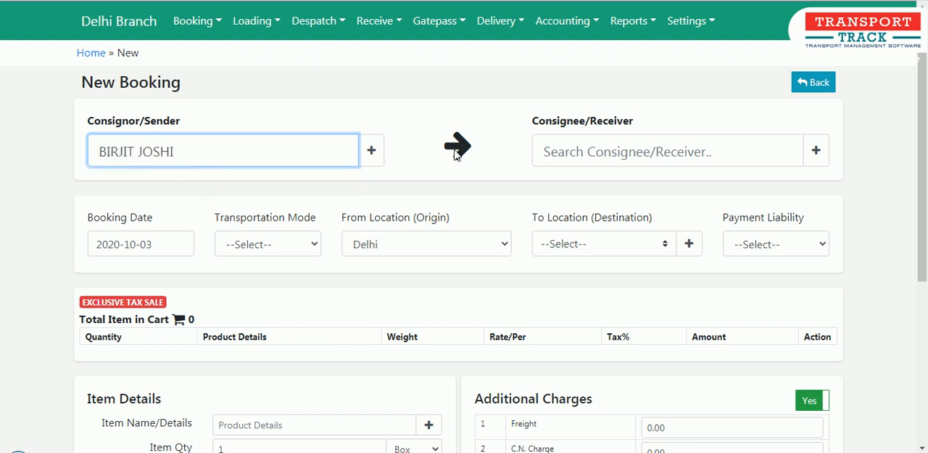
click(600, 150)
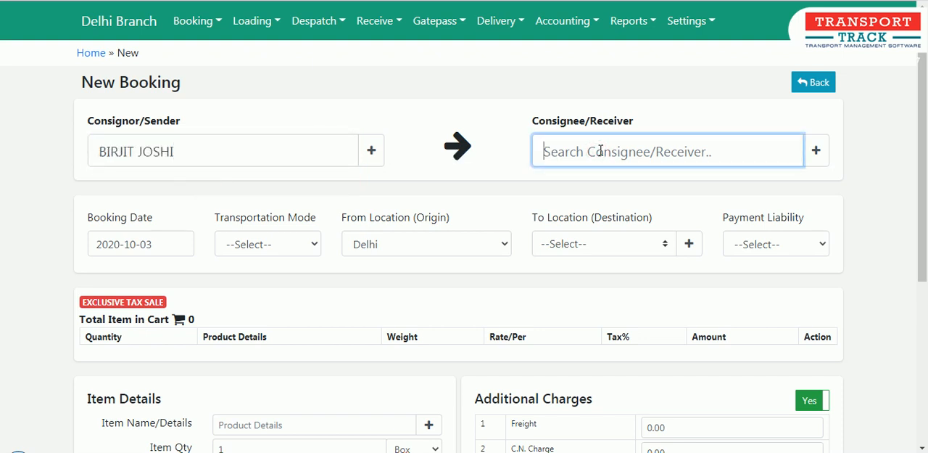
text(ka)
click(619, 176)
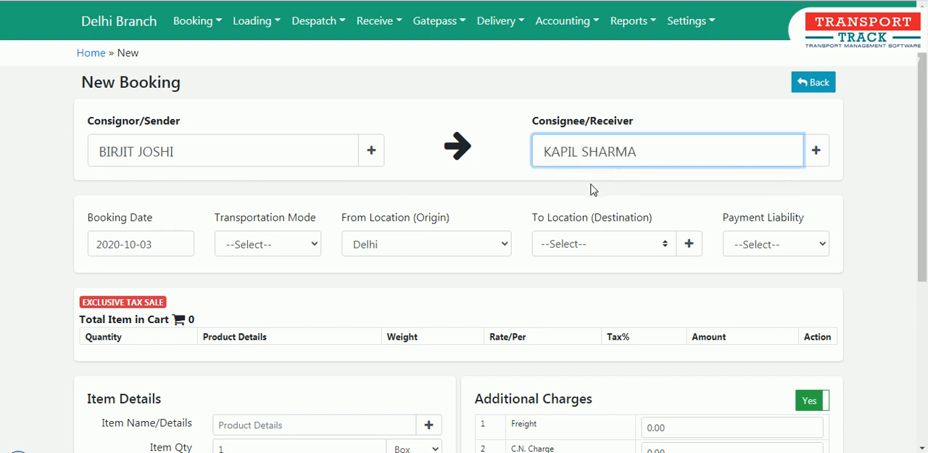
View the entry forms for adding a new consignor and a new consignee, closing each without saving.
click(372, 157)
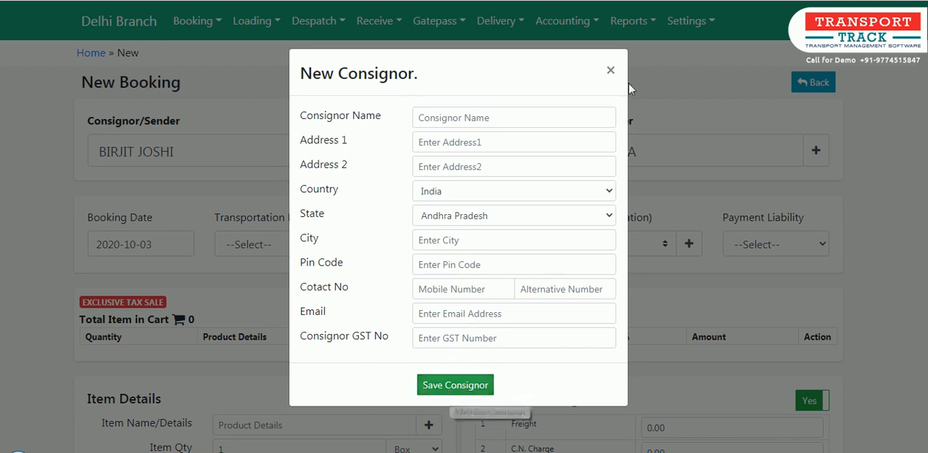
click(611, 73)
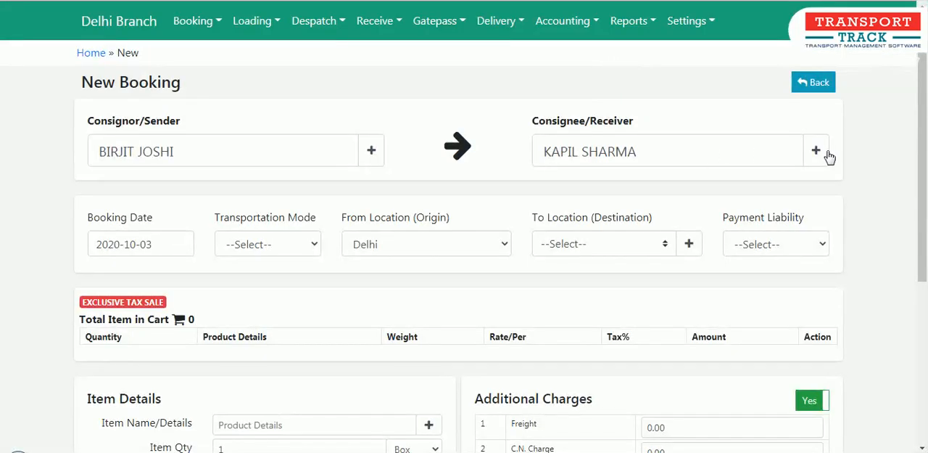
click(816, 152)
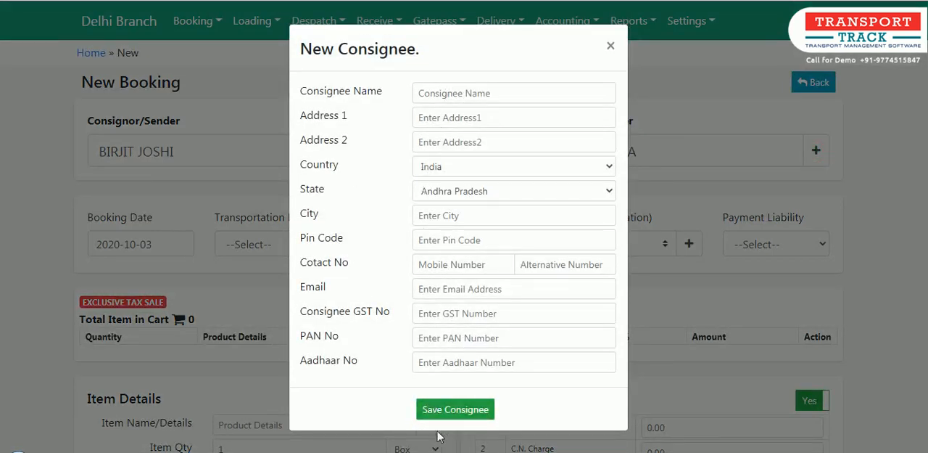
click(611, 46)
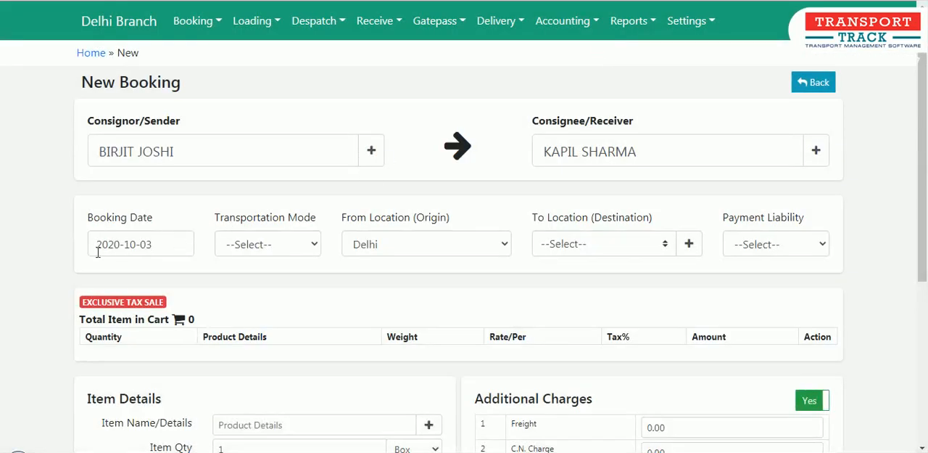
Set the booking date to 2020-10-02.
click(173, 244)
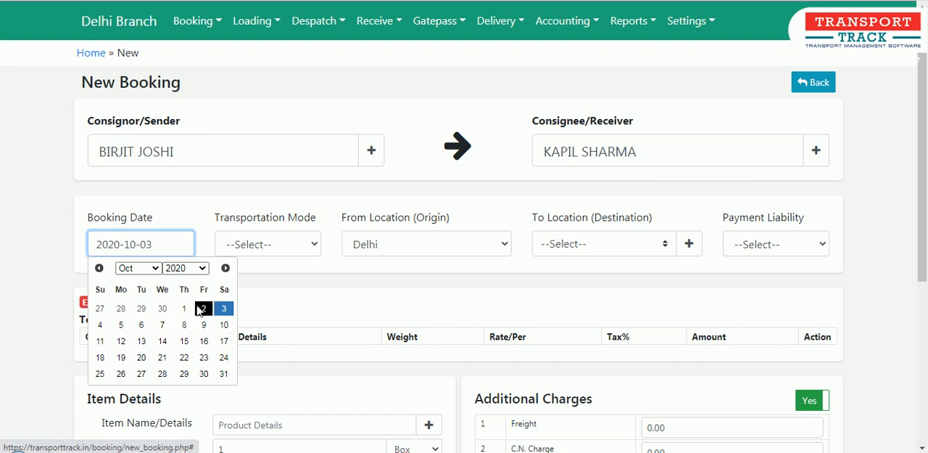
click(263, 310)
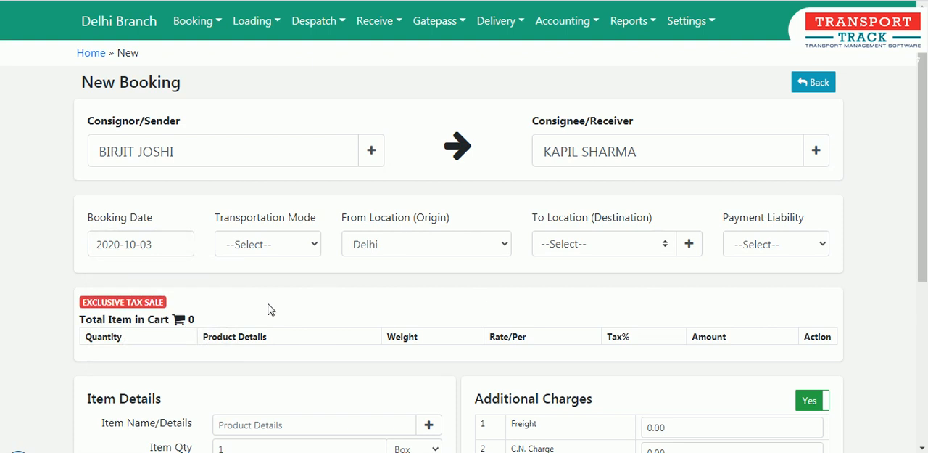
click(177, 252)
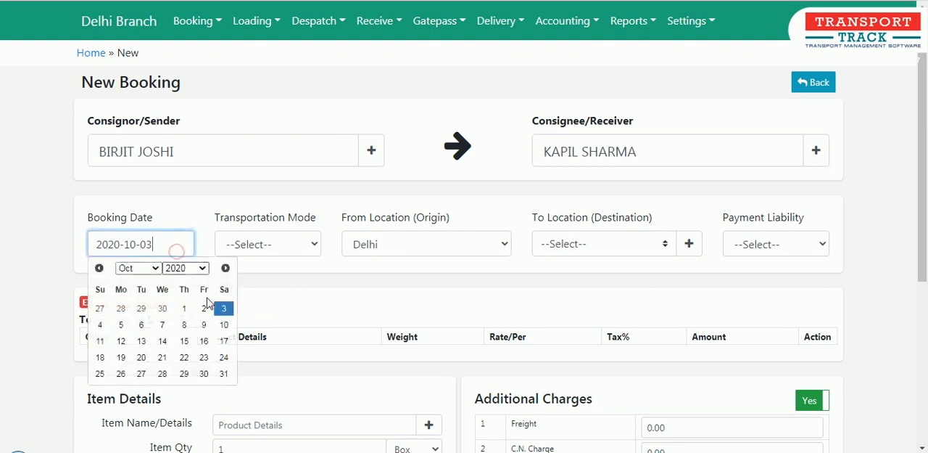
click(205, 307)
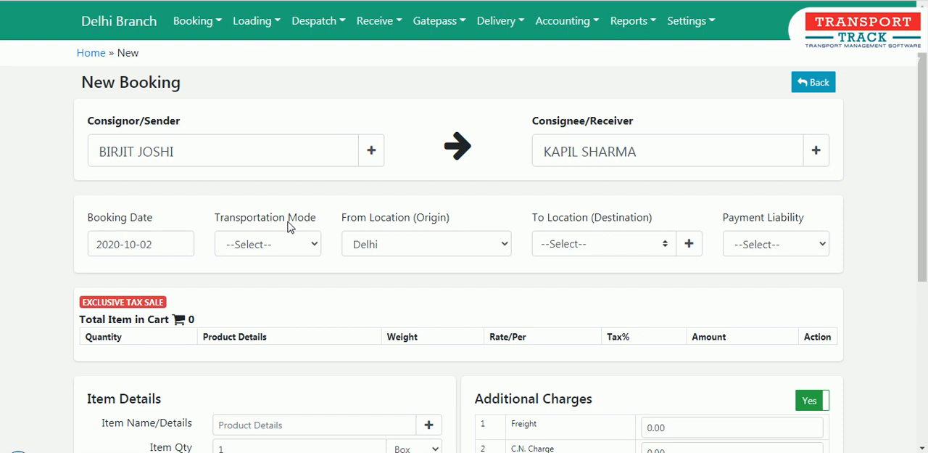
Check the available transportation modes and the Settings options, and set the booking's transportation mode to Road.
click(292, 245)
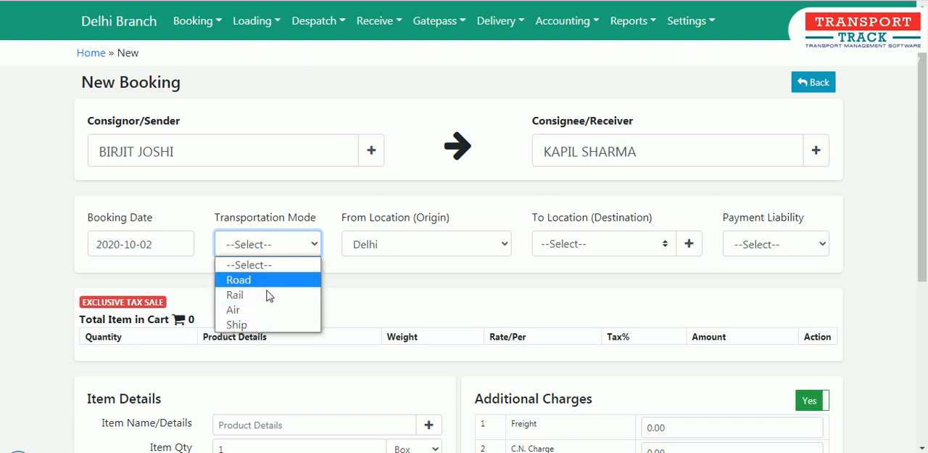
click(691, 21)
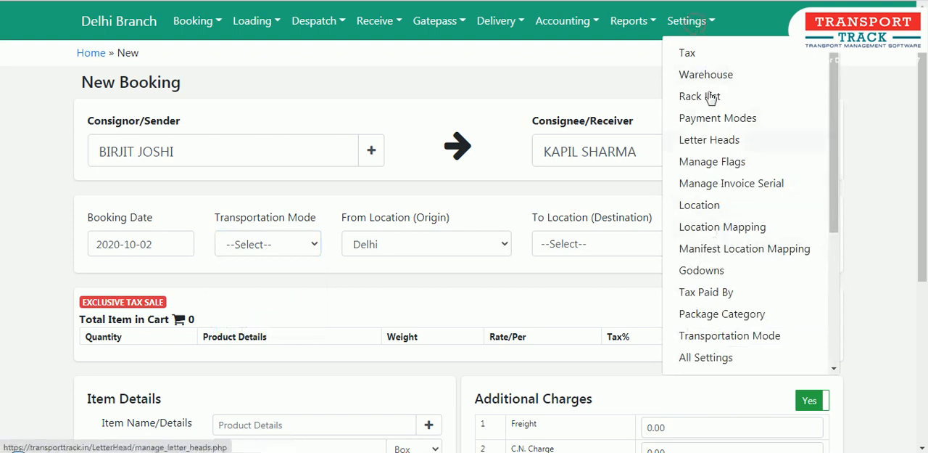
click(438, 208)
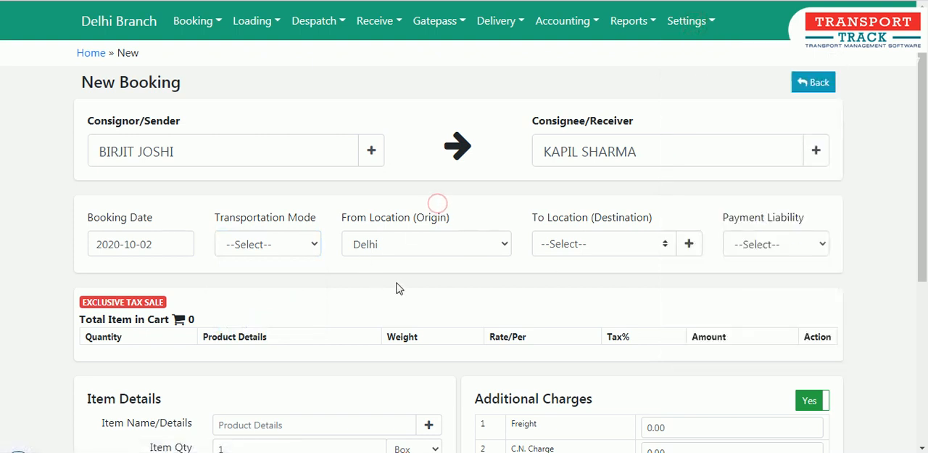
click(301, 242)
click(275, 277)
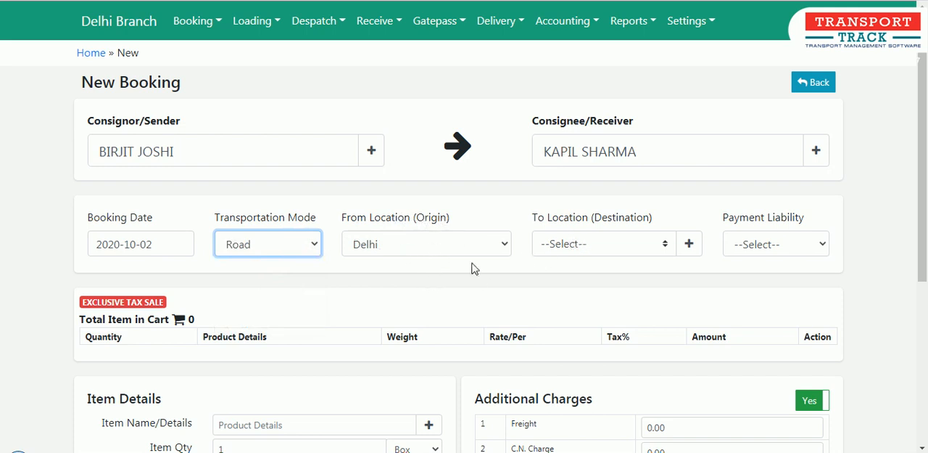
Set the booking's destination to Kolkata (BRANCH) and assign the payment liability to the consignee.
click(599, 245)
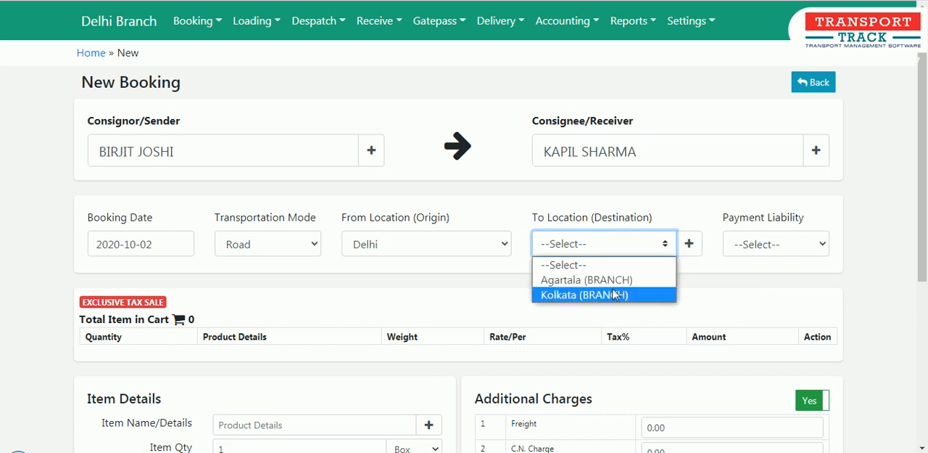
click(613, 293)
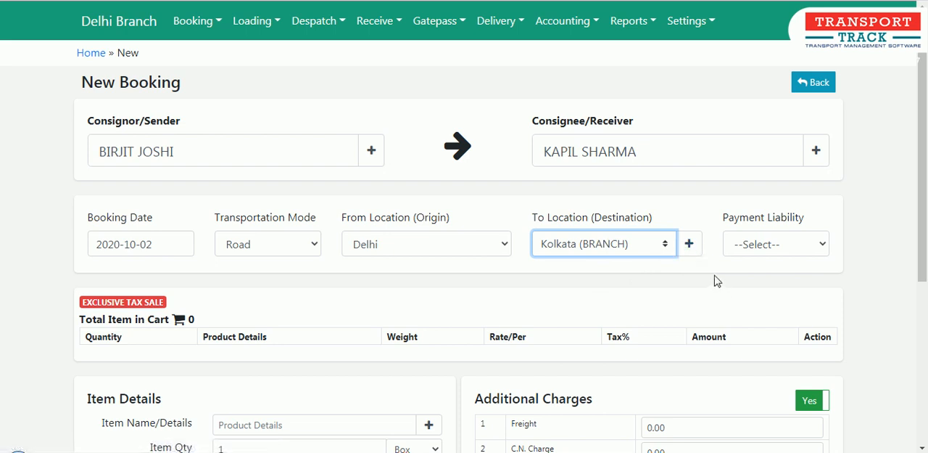
click(758, 245)
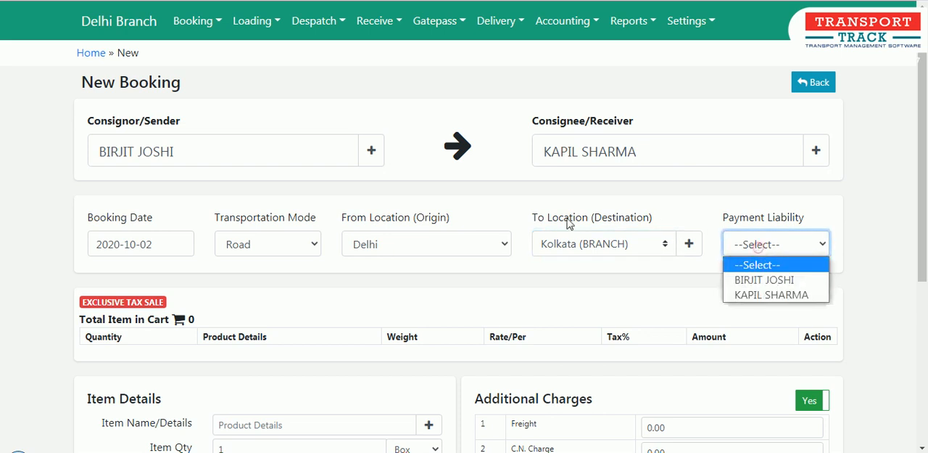
click(534, 274)
click(777, 245)
click(773, 294)
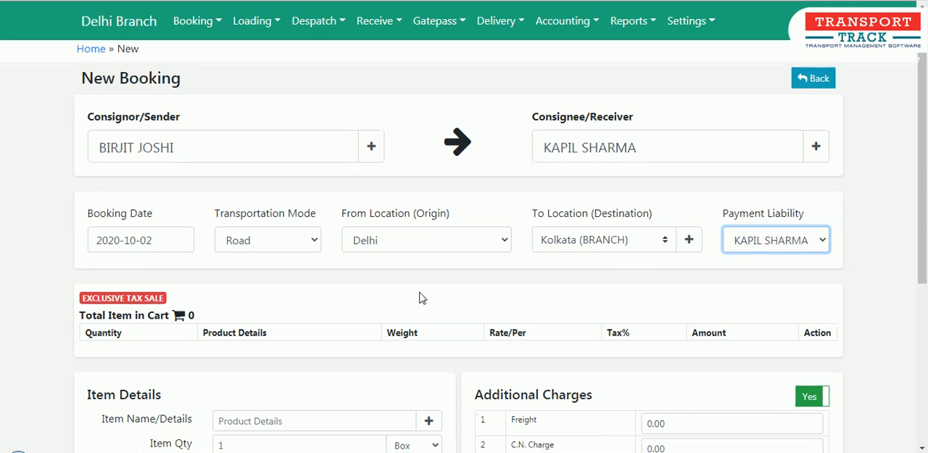
Search the item names for "bag" and choose Laptop Bag as the item to book.
scroll(421, 297, down, 3)
scroll(420, 298, down, 1)
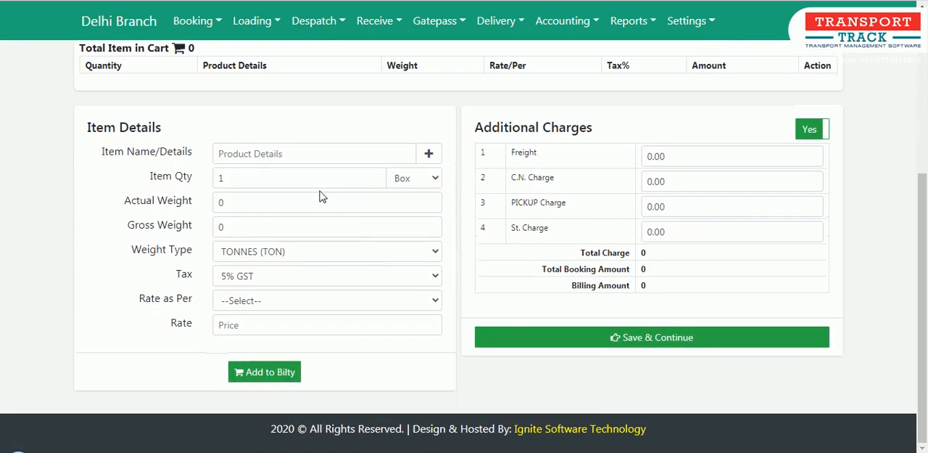
click(247, 157)
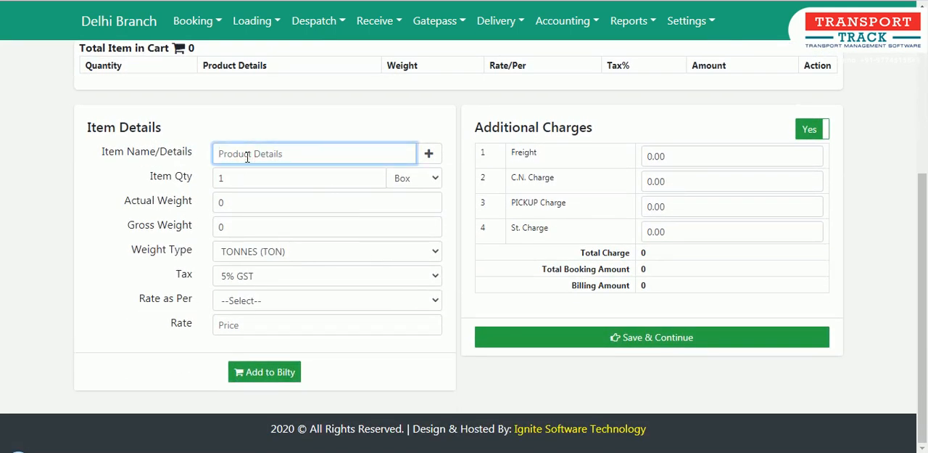
text(bag)
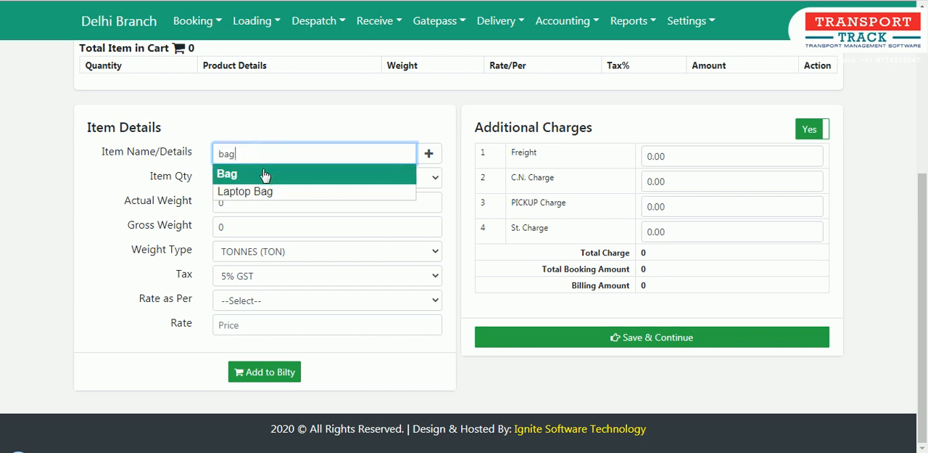
click(262, 172)
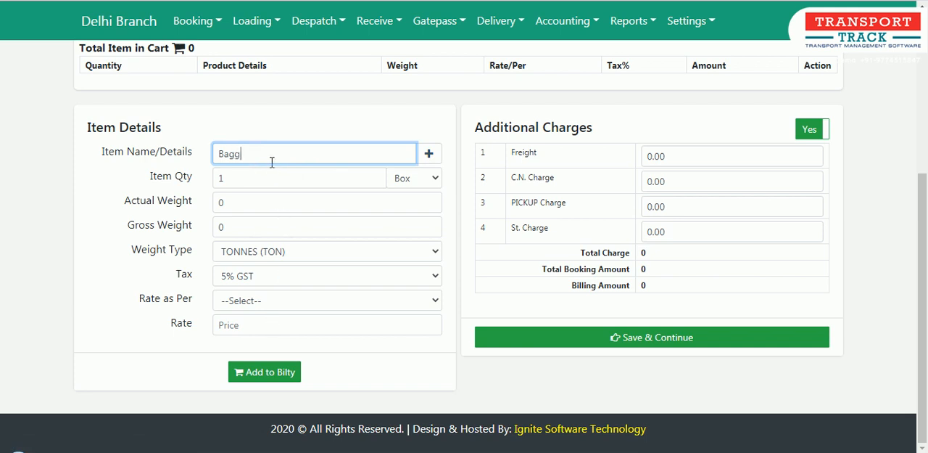
text(jkghdfjkg)
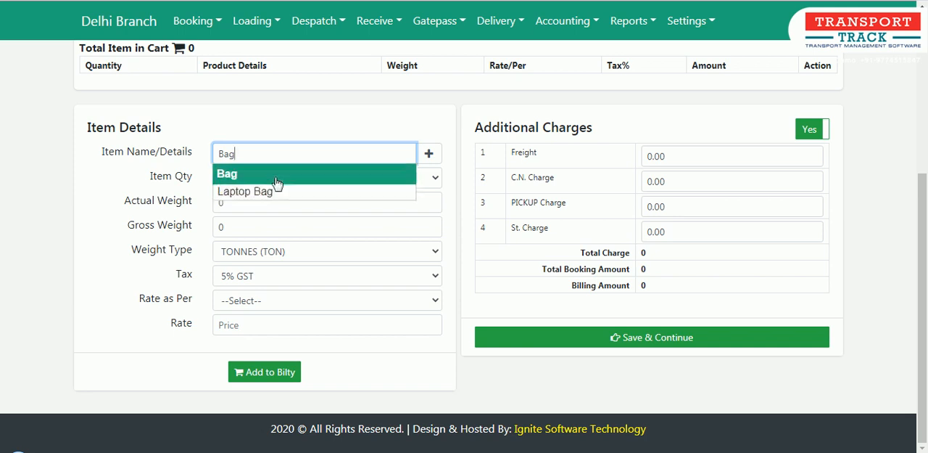
click(272, 191)
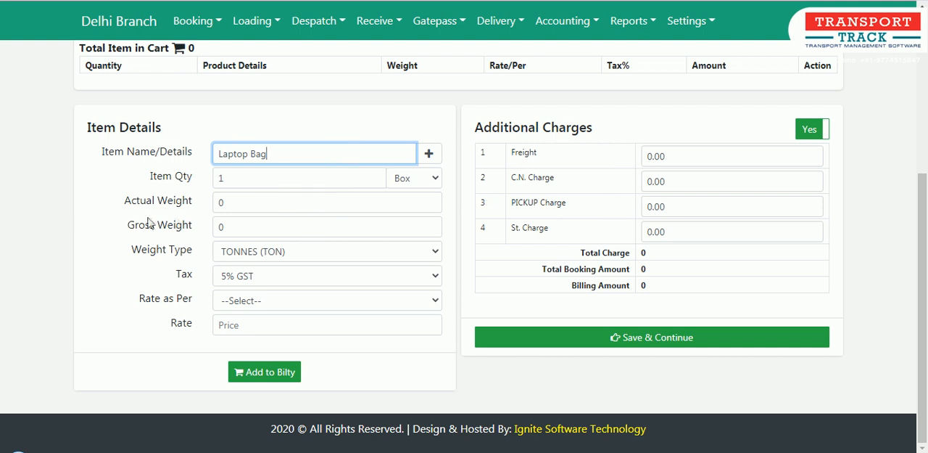
Set the item quantity to 100, the actual weight to 50 and the weight type to KILO GRAMS (KGS).
click(261, 178)
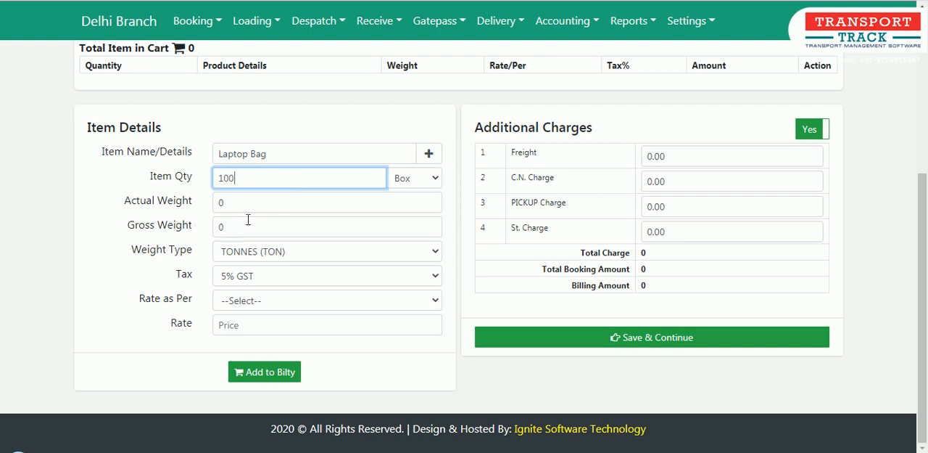
key(Tab)
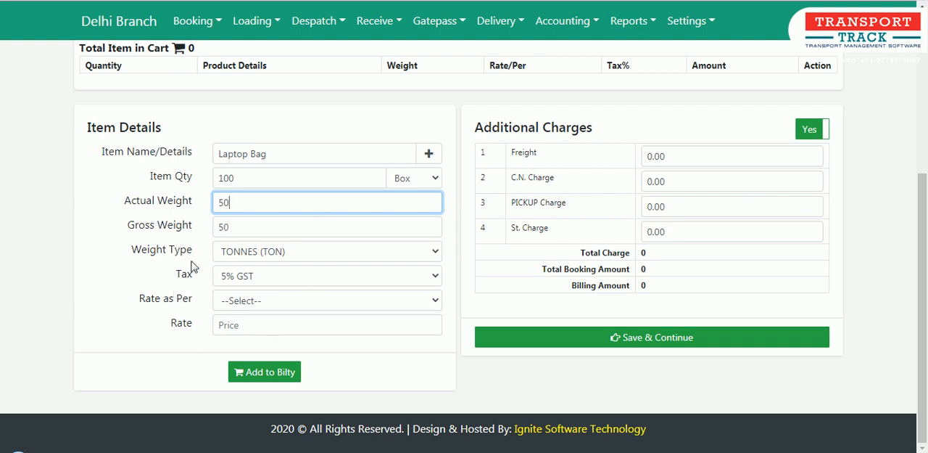
click(237, 252)
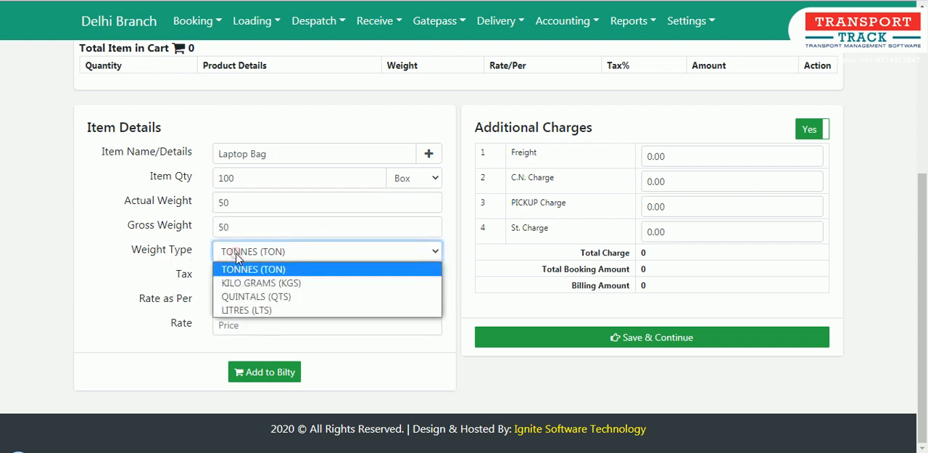
click(249, 285)
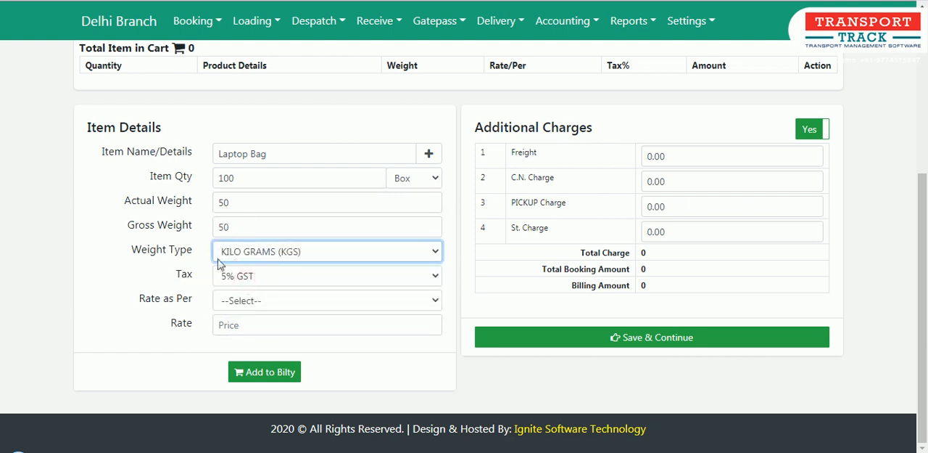
click(284, 251)
click(279, 283)
Look through the Settings options for the unit measurement and additional charges entries without opening any.
click(712, 21)
scroll(735, 246, down, 3)
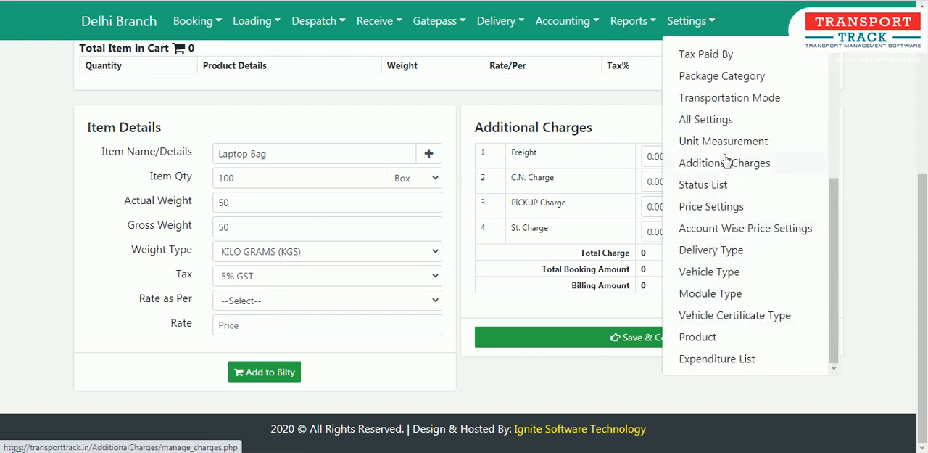
click(288, 121)
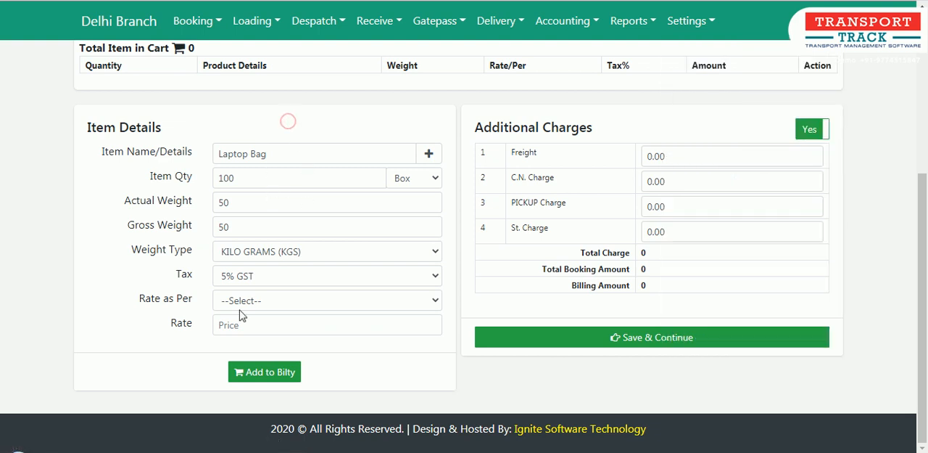
Rate the laptop bags per Quantity at 200 and add the item to the bilty.
click(248, 304)
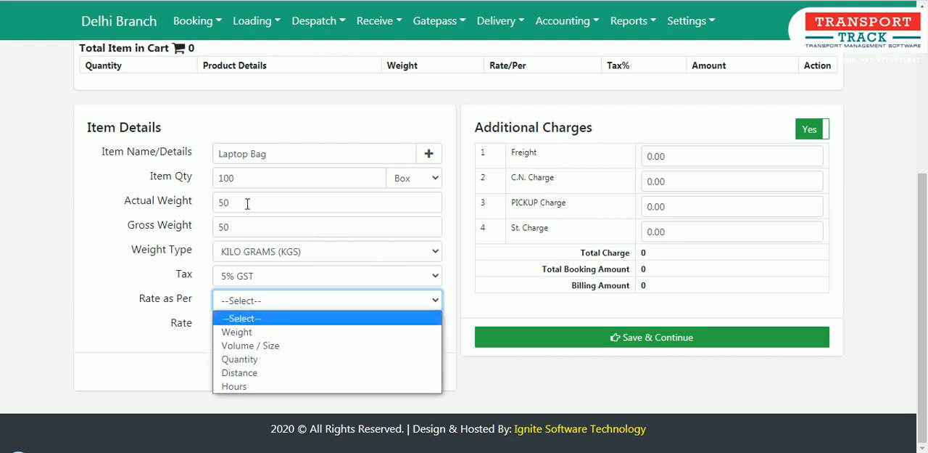
click(278, 361)
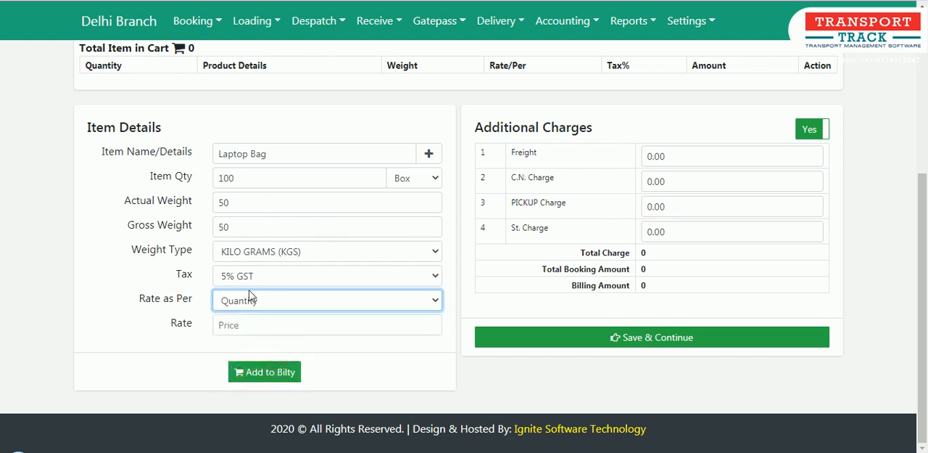
click(240, 327)
text(200)
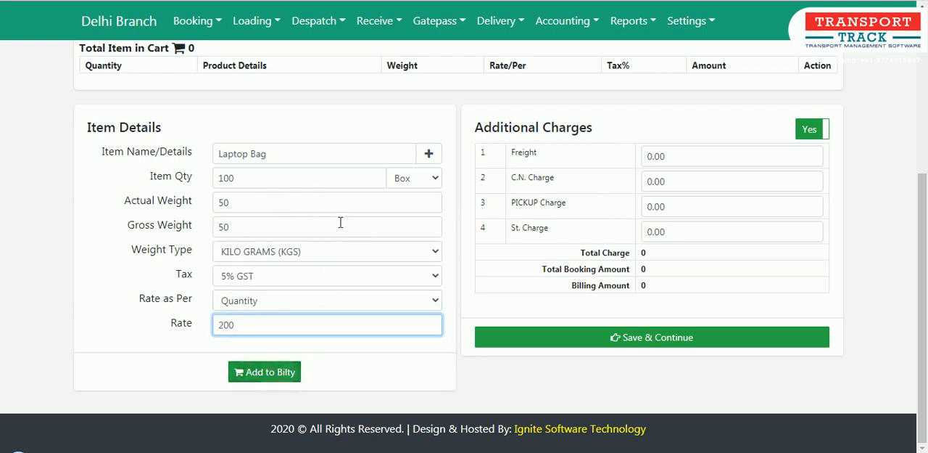
click(266, 377)
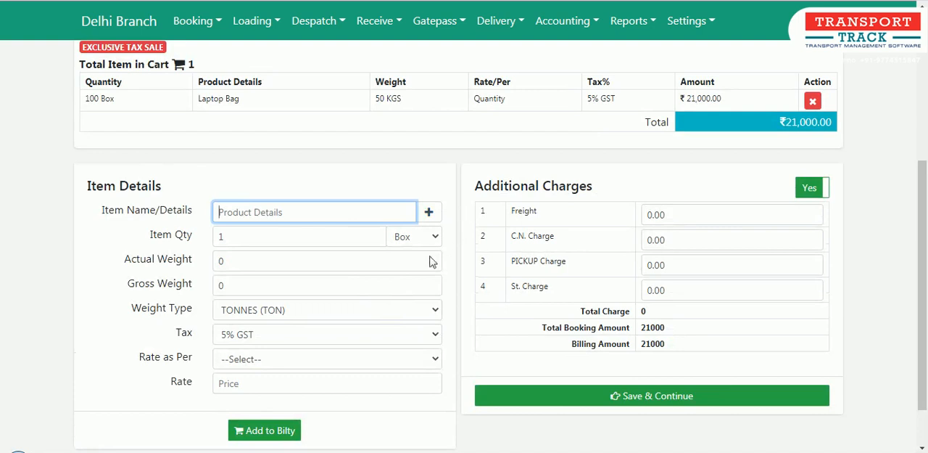
scroll(431, 267, up, 1)
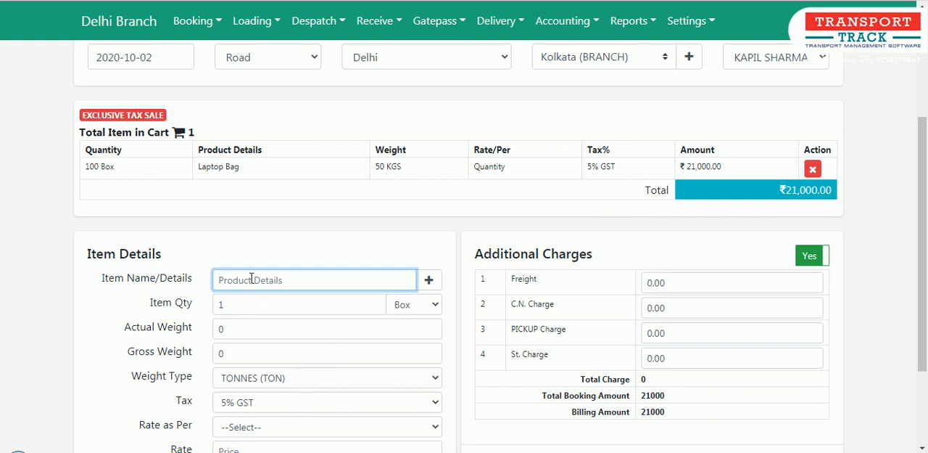
text(ba)
key(BackSpace)
scroll(317, 270, down, 2)
scroll(484, 265, up, 2)
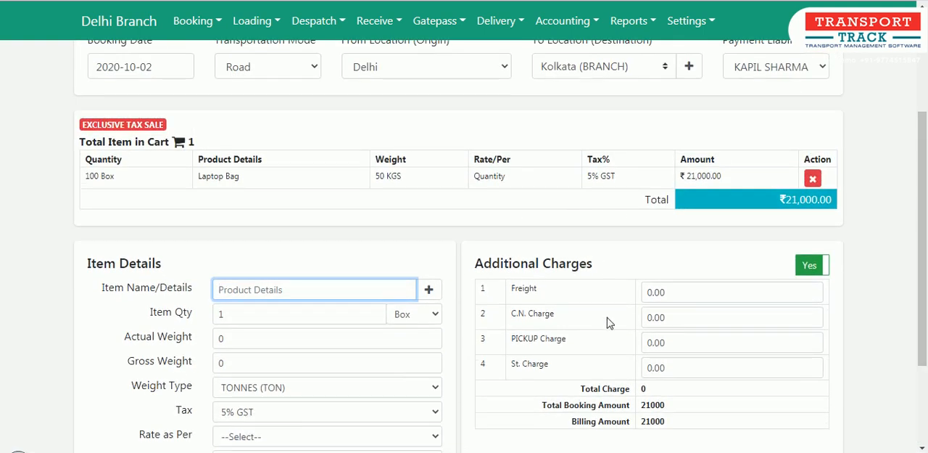
Enter additional charges of 400 for PICKUP Charge and 25 for C.N. Charge.
click(670, 341)
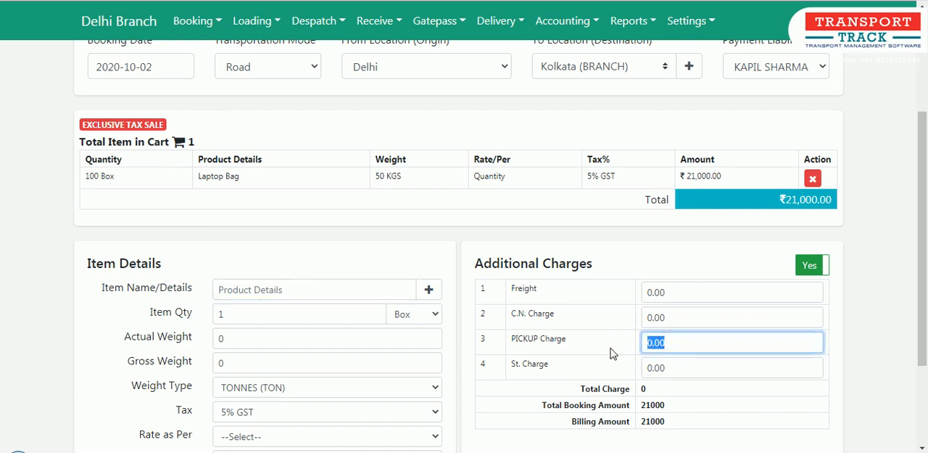
text(400)
click(683, 317)
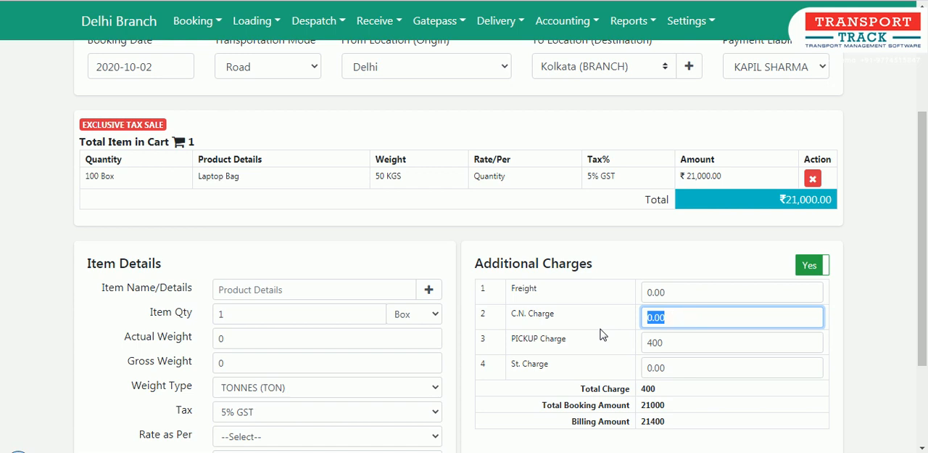
text(25)
scroll(600, 330, down, 3)
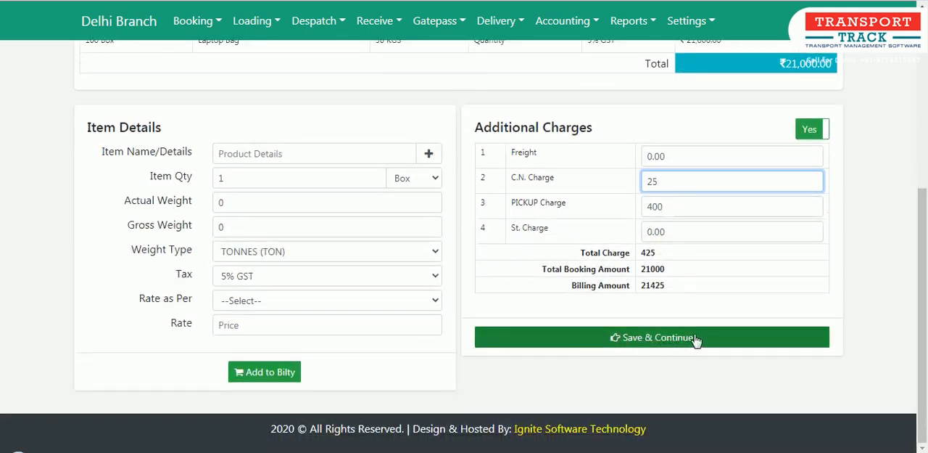
Review the new booking's details, item and charges, and save it to continue to the Consignment Booking form.
scroll(738, 363, up, 2)
scroll(738, 361, up, 1)
scroll(668, 365, down, 1)
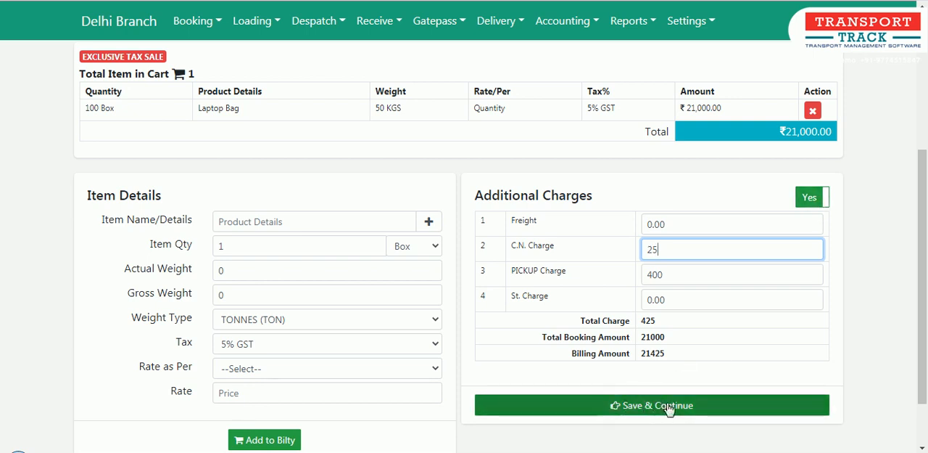
click(693, 362)
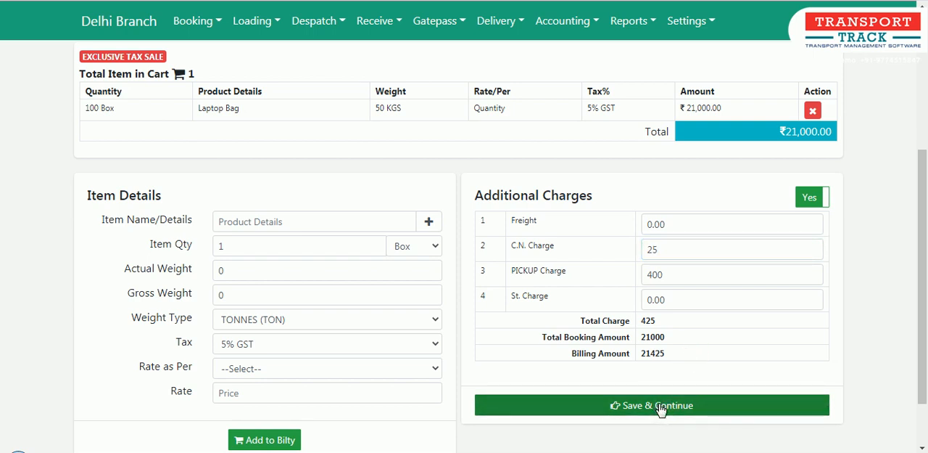
scroll(597, 311, up, 3)
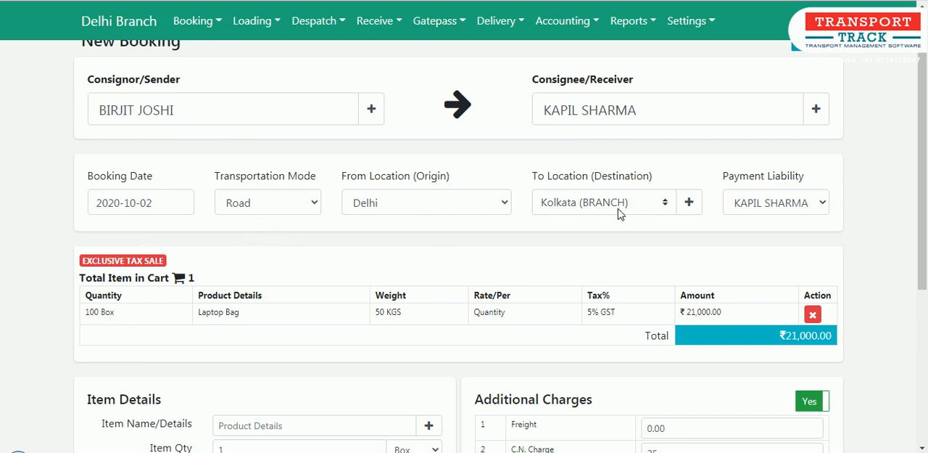
scroll(800, 217, down, 2)
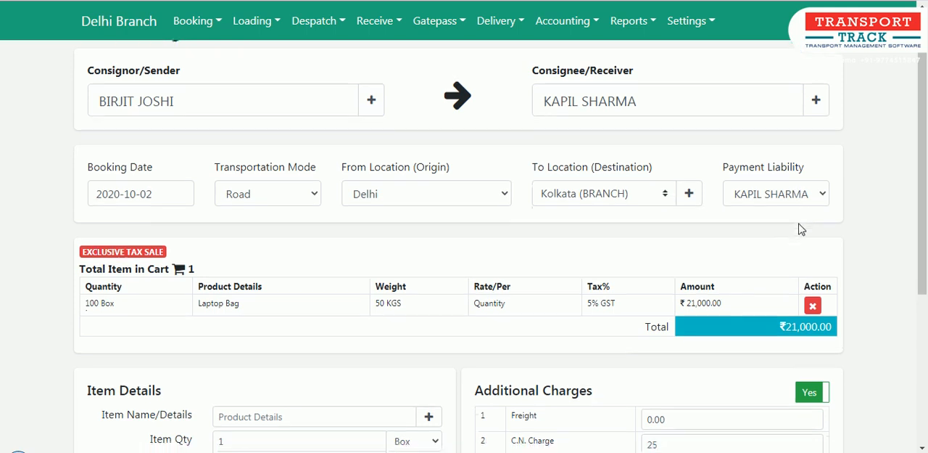
scroll(707, 221, down, 2)
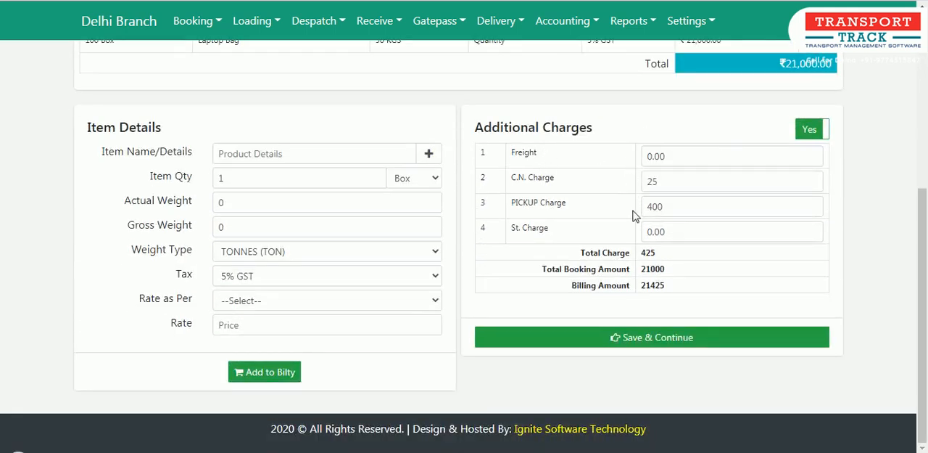
click(665, 346)
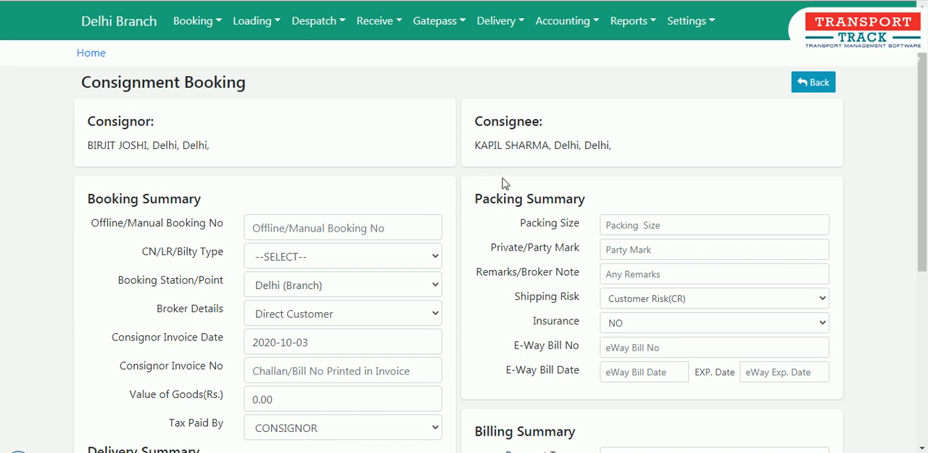
Look over the booking, delivery, packing and billing summary fields of the Consignment Booking form.
scroll(521, 230, down, 1)
scroll(519, 232, down, 1)
scroll(522, 234, up, 1)
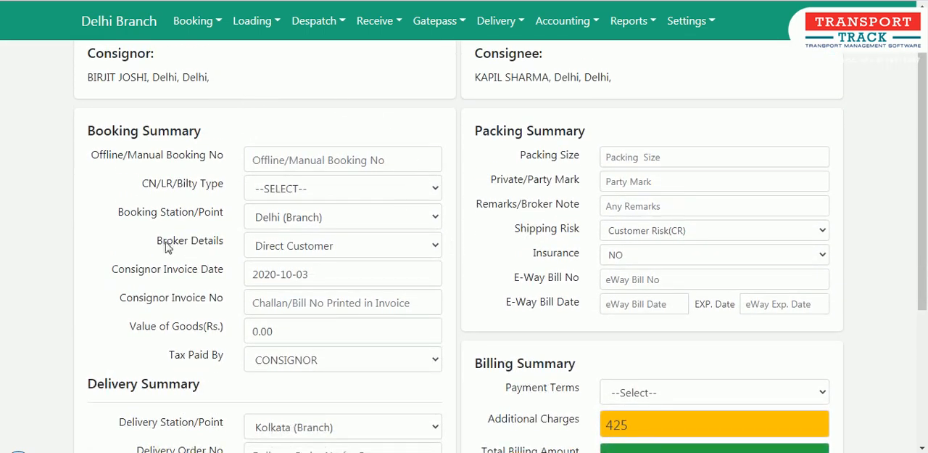
scroll(174, 163, up, 1)
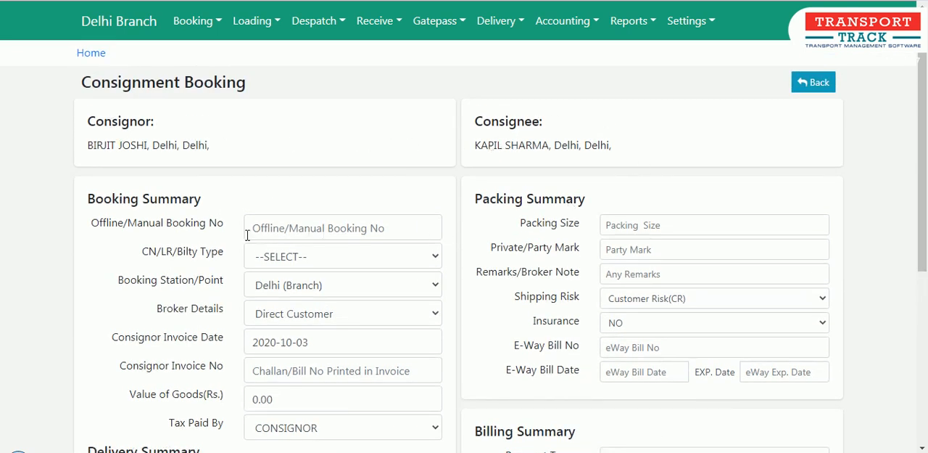
scroll(288, 228, down, 1)
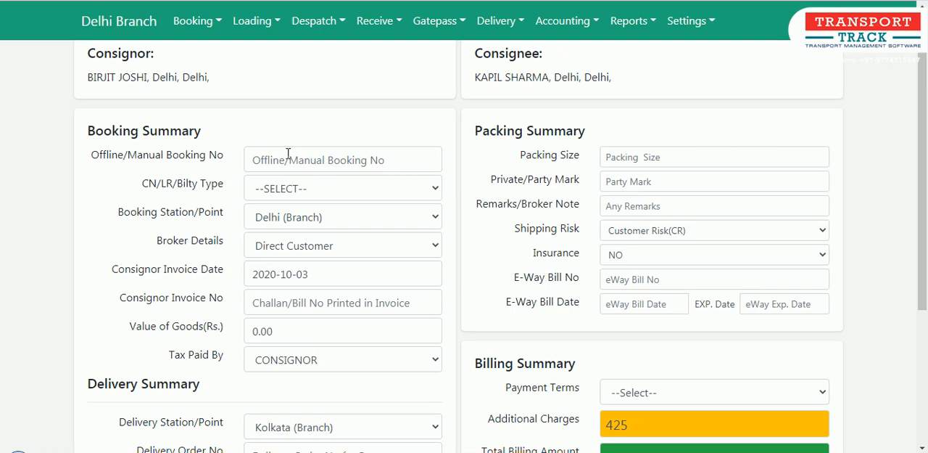
Set the booking's CN/LR/Bilty Type to GST INVOICE.
click(288, 154)
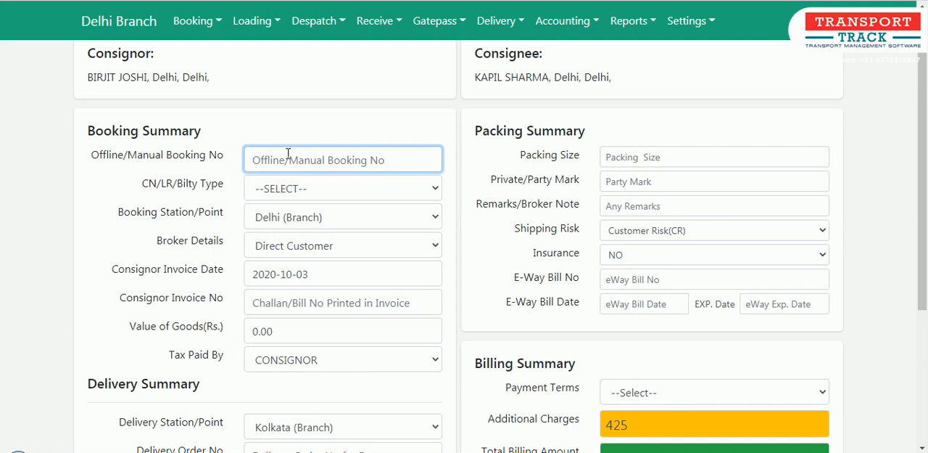
click(263, 187)
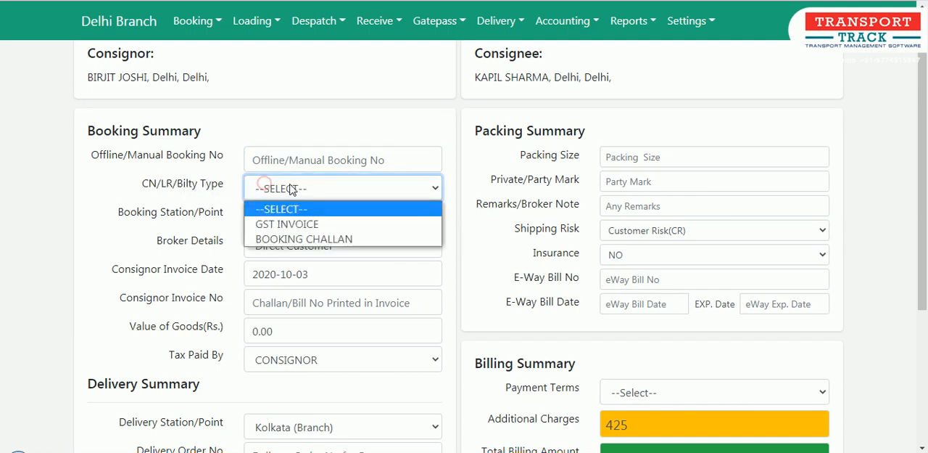
click(307, 227)
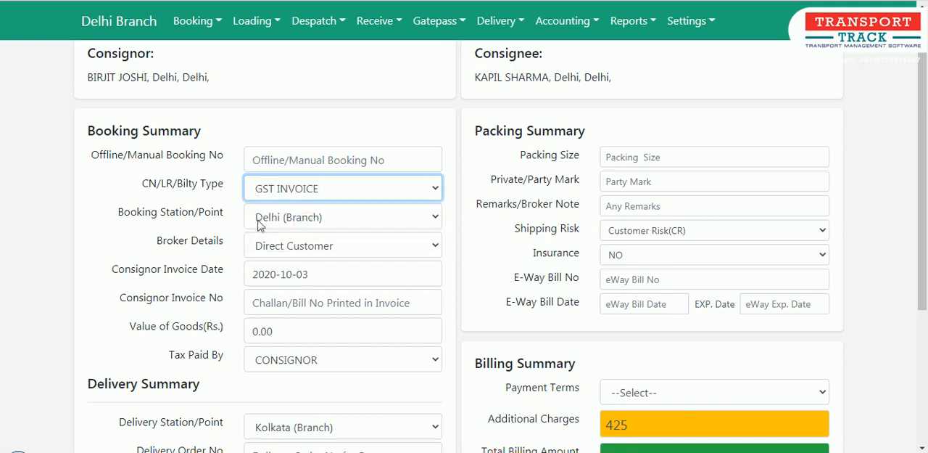
Check the available Booking Station/Point options and the location entries offered under the settings.
click(304, 218)
click(305, 220)
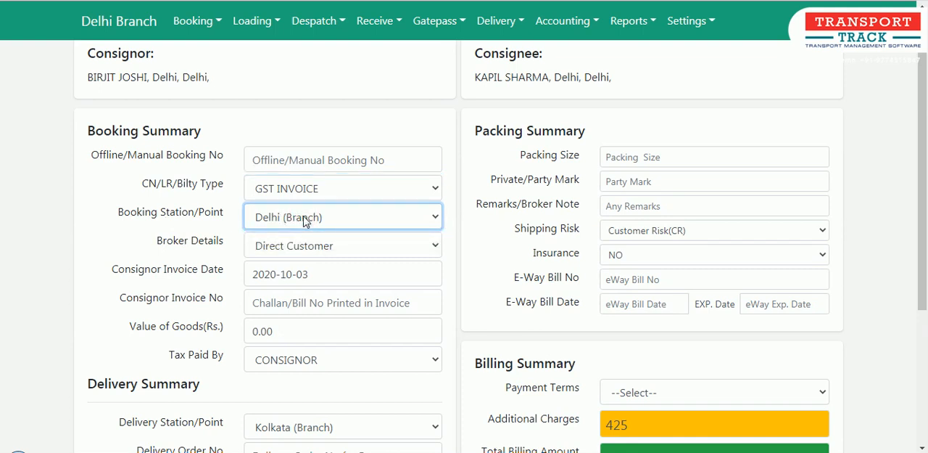
click(702, 21)
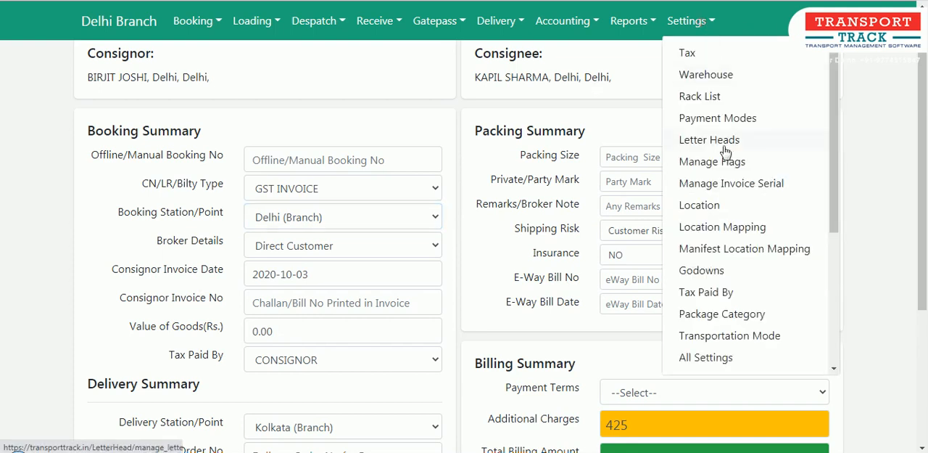
click(15, 238)
click(297, 215)
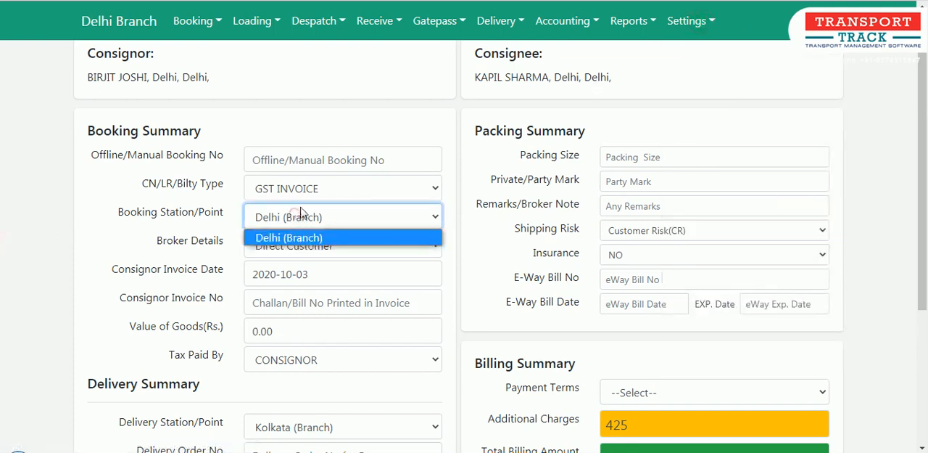
click(163, 222)
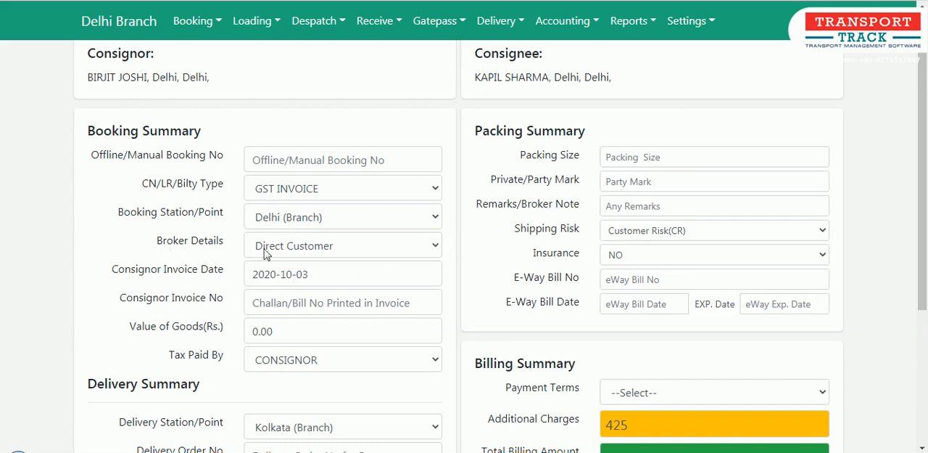
Check the Broker Details options and where accounts are managed under accounting.
click(345, 251)
click(344, 247)
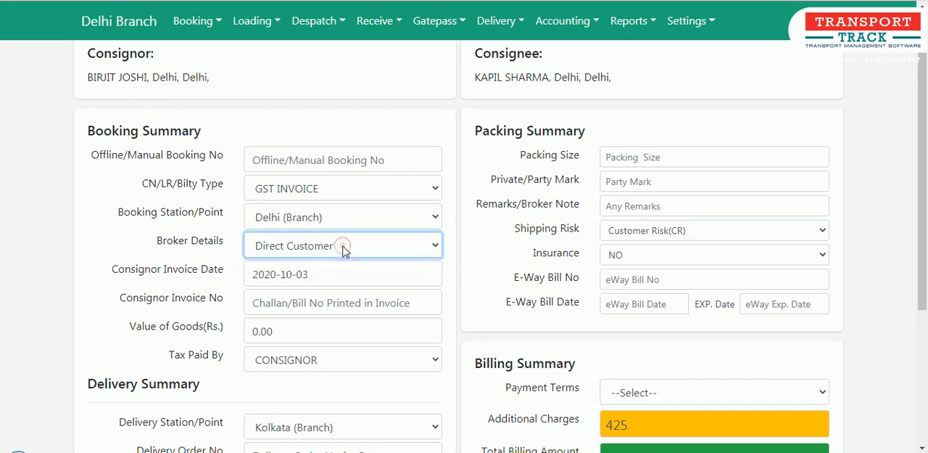
click(582, 22)
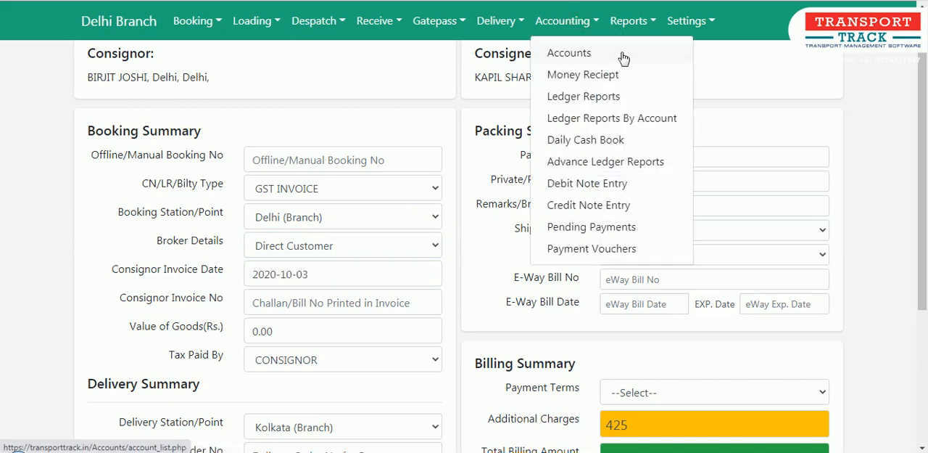
click(749, 66)
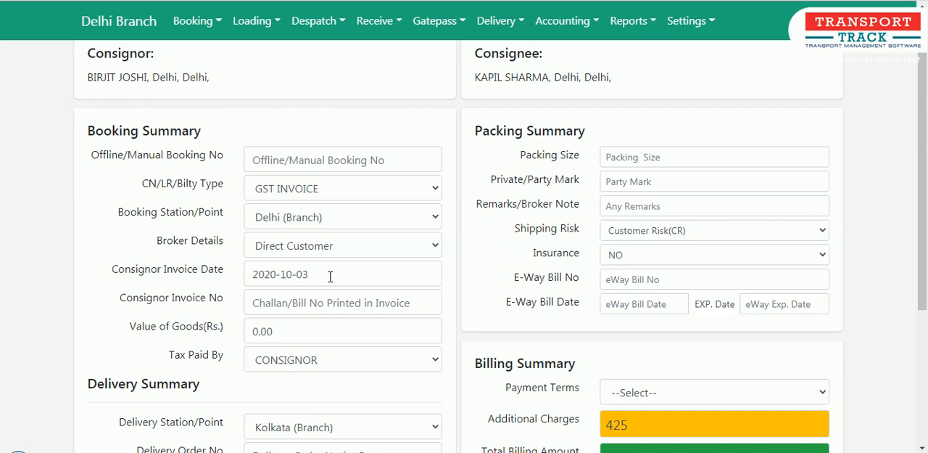
Enter the consignor invoice number and set the value of goods to Rs. 200000.
click(276, 279)
click(279, 301)
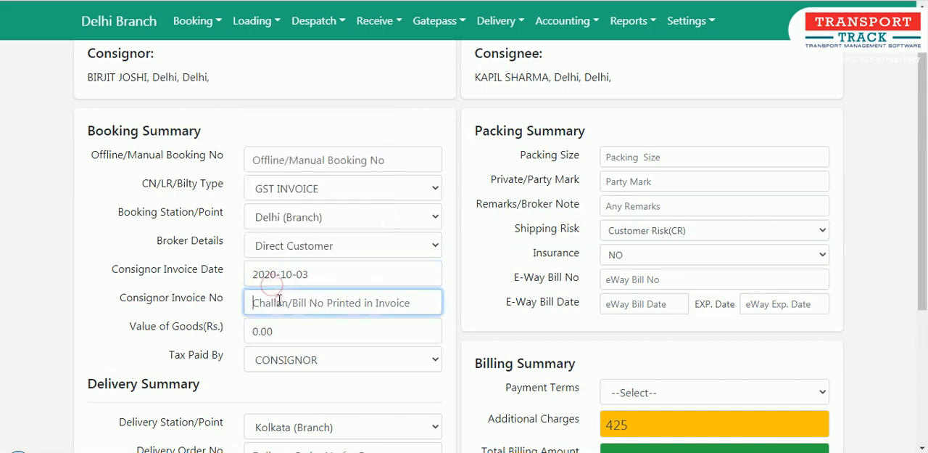
text(45645)
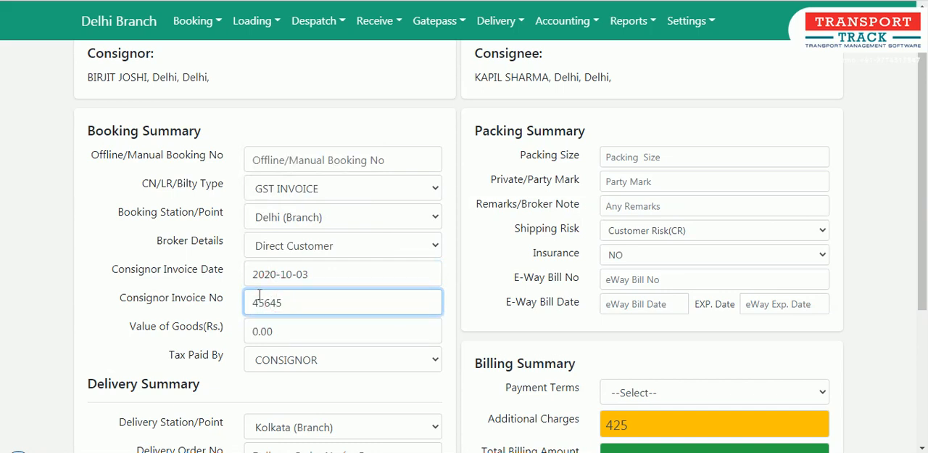
click(298, 331)
text(2)
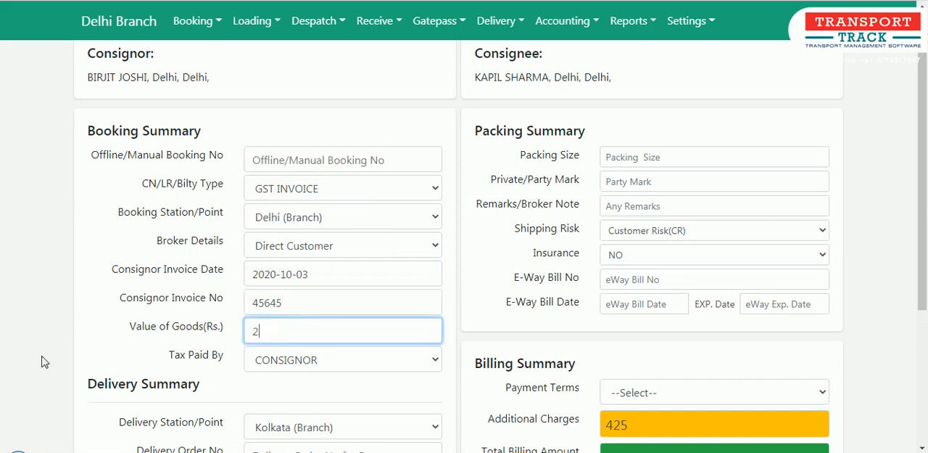
text(00000)
Set the booking's Tax Paid By option to CONSIGNEE.
scroll(81, 344, down, 1)
click(271, 313)
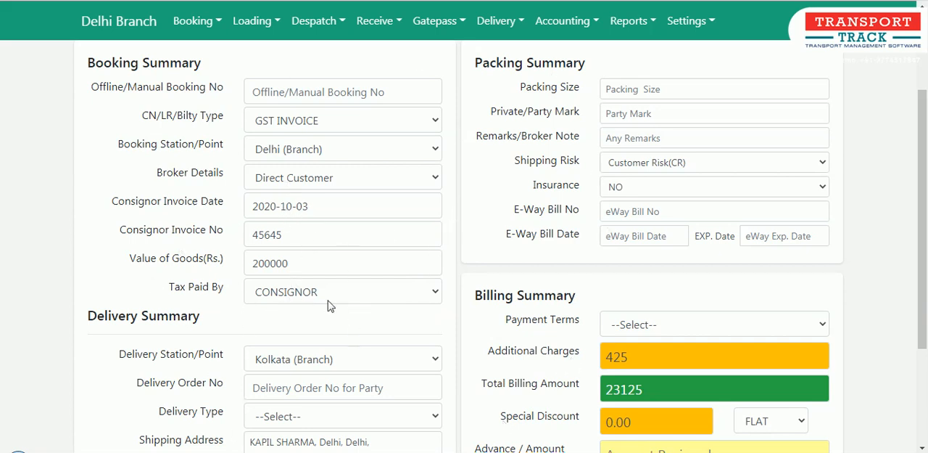
click(285, 295)
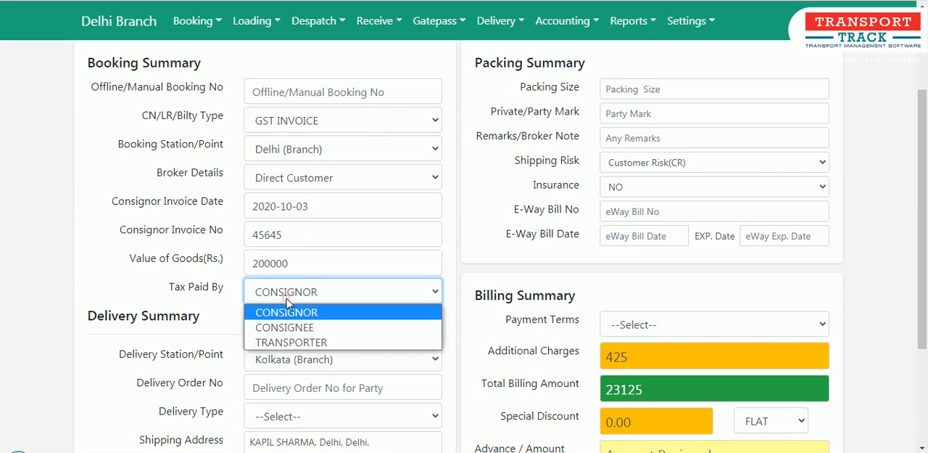
click(286, 327)
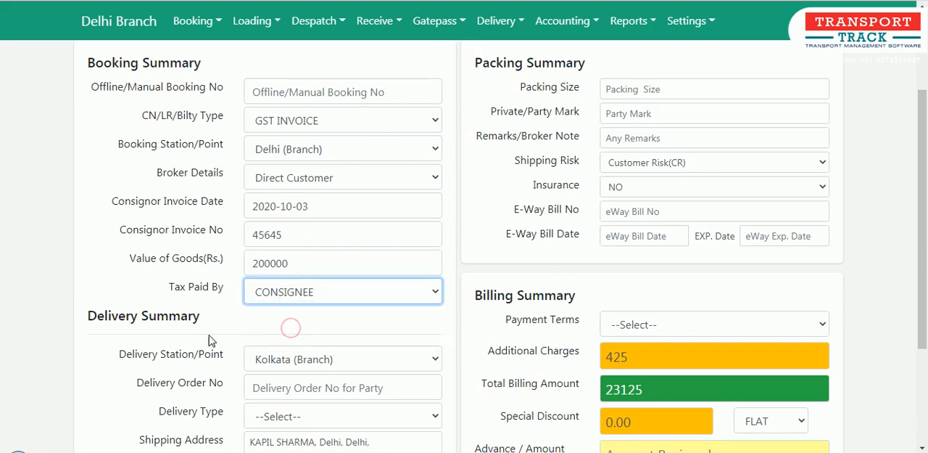
Check the available Delivery Station/Point options in the delivery summary.
scroll(209, 334, down, 1)
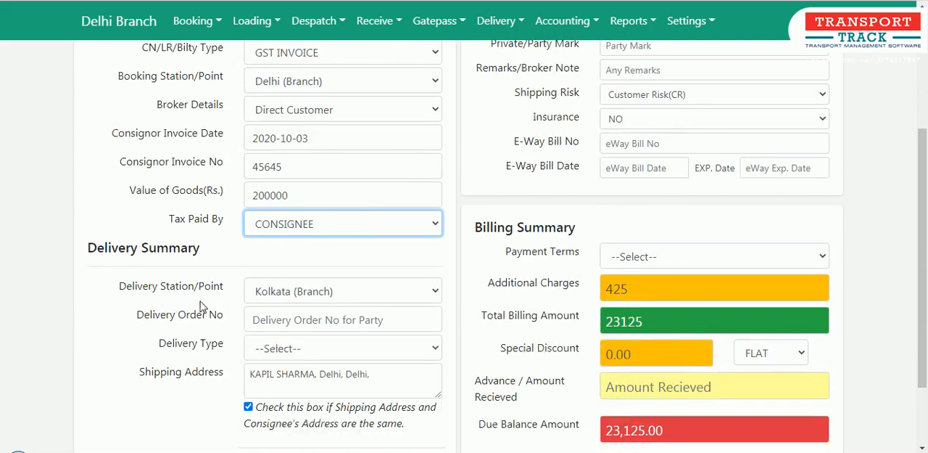
scroll(190, 297, down, 1)
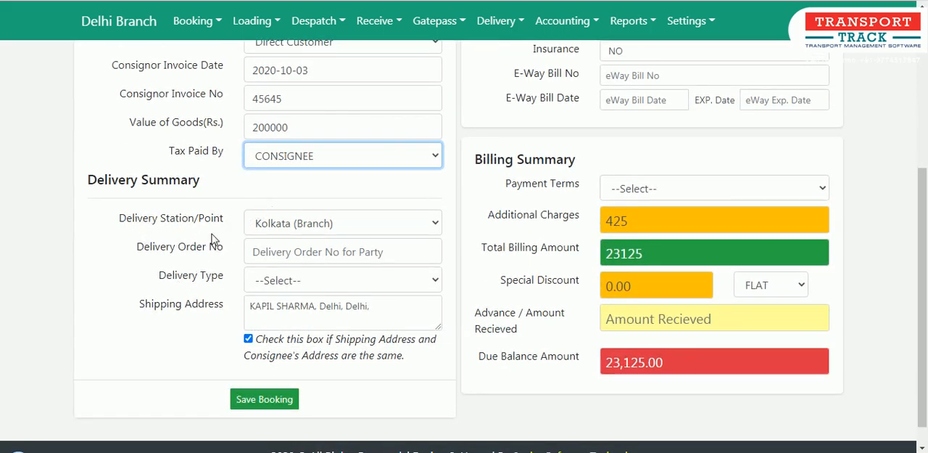
click(294, 214)
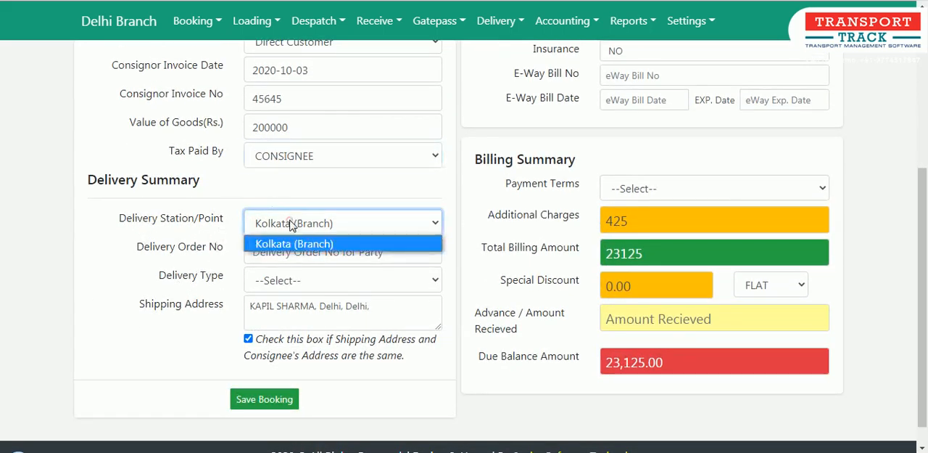
click(148, 233)
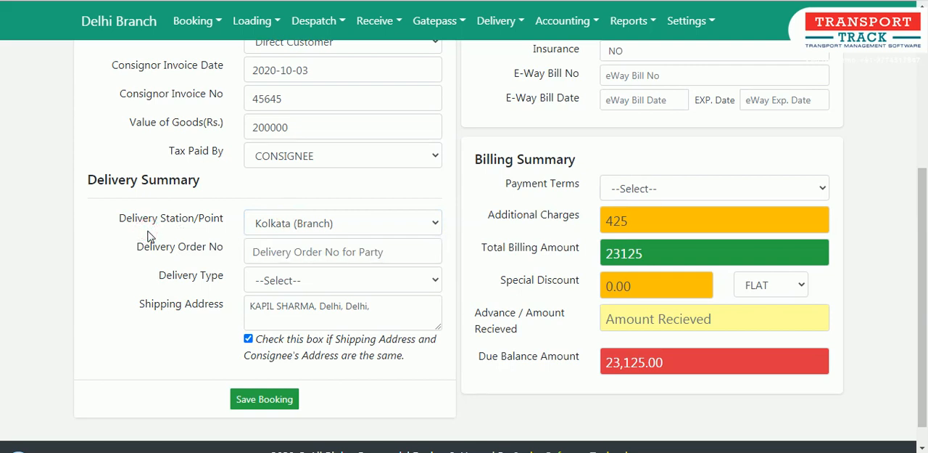
Open Location Management separately, view the location types in the Create Location form, and return to the consignment booking.
click(689, 22)
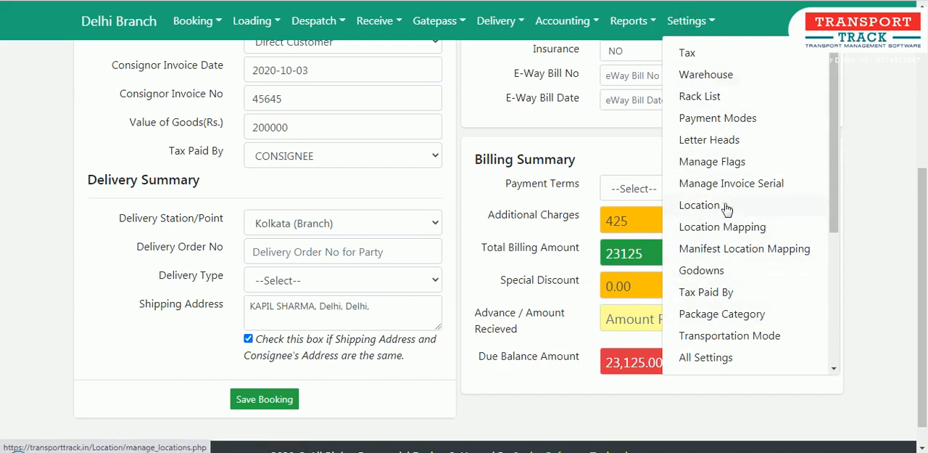
right_click(764, 212)
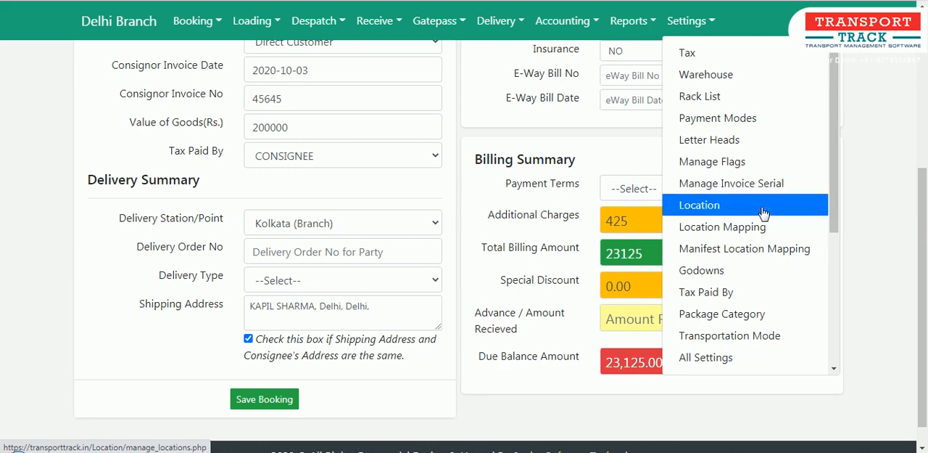
click(769, 216)
key(ctrl+Tab)
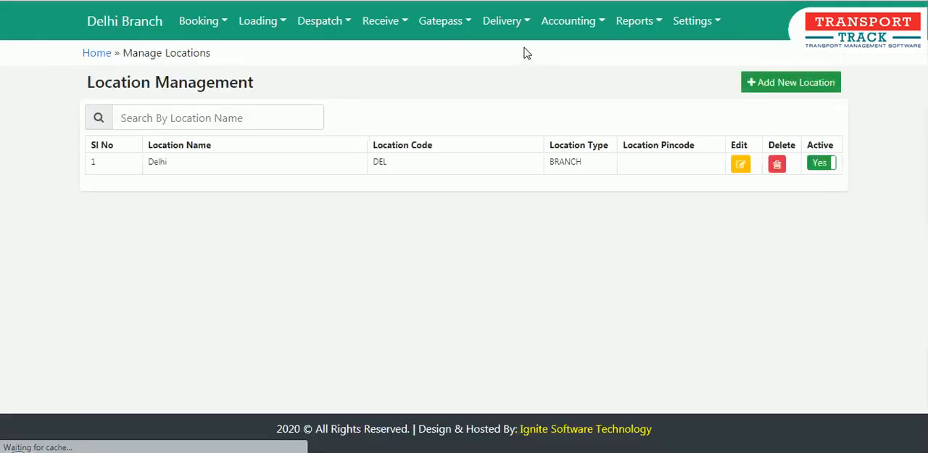
click(804, 86)
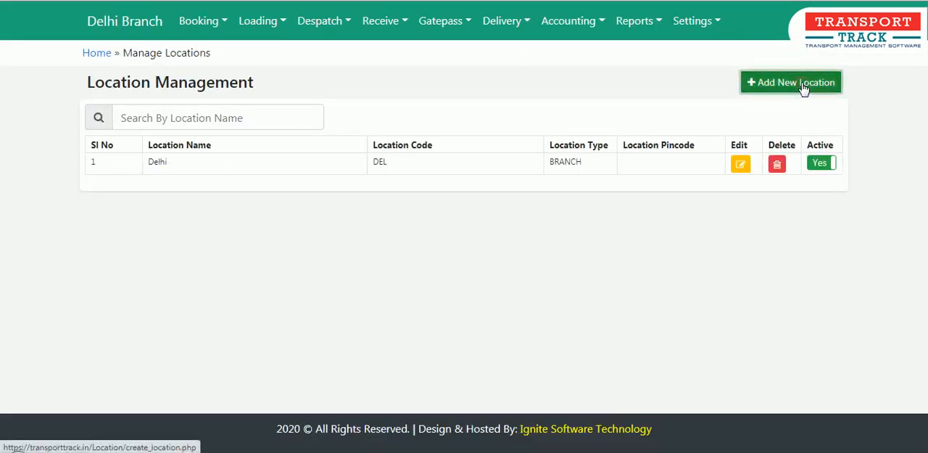
click(444, 214)
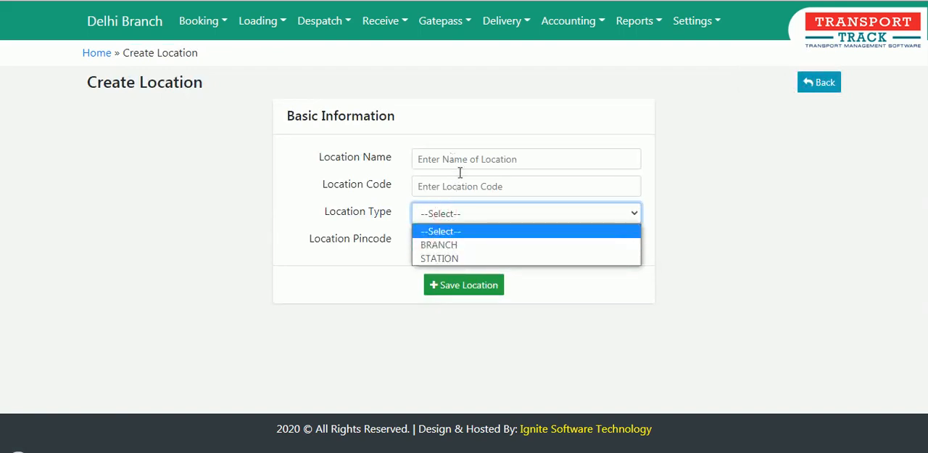
click(354, 18)
key(ctrl+shift+Tab)
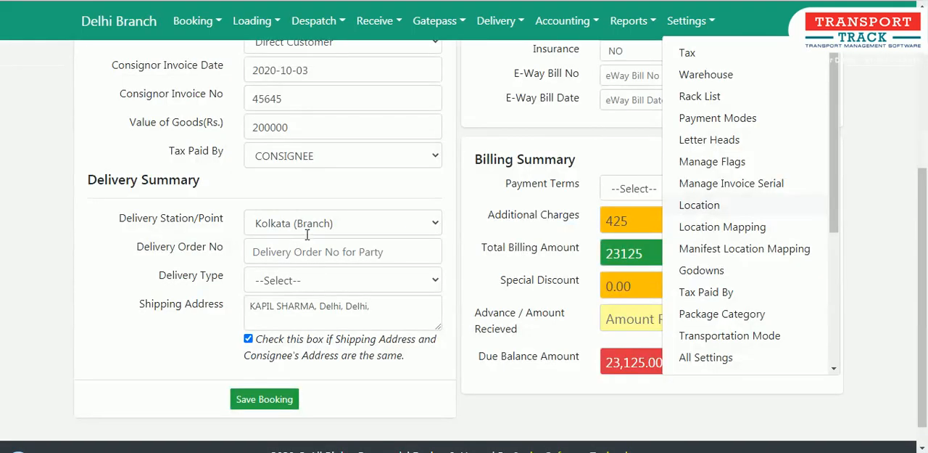
key(ctrl+Tab)
key(ctrl+shift+Tab)
click(57, 293)
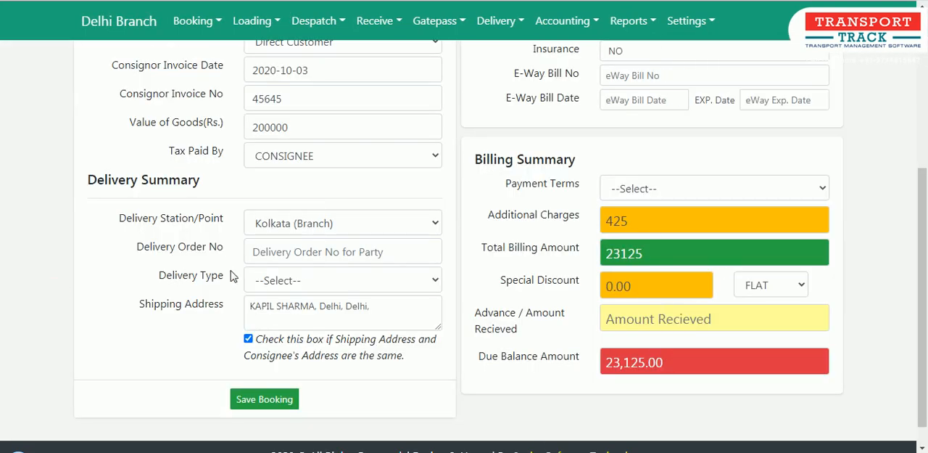
Enter the delivery order number and set the delivery type to Godown Delivery.
click(264, 254)
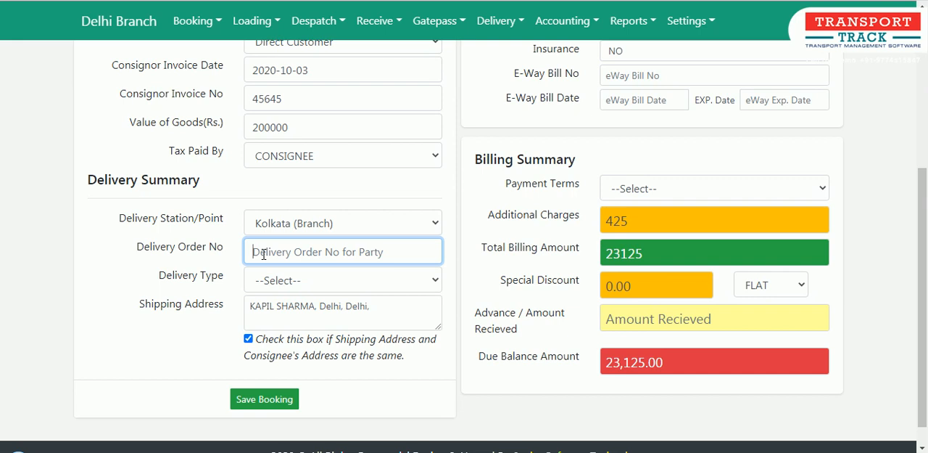
text(56456)
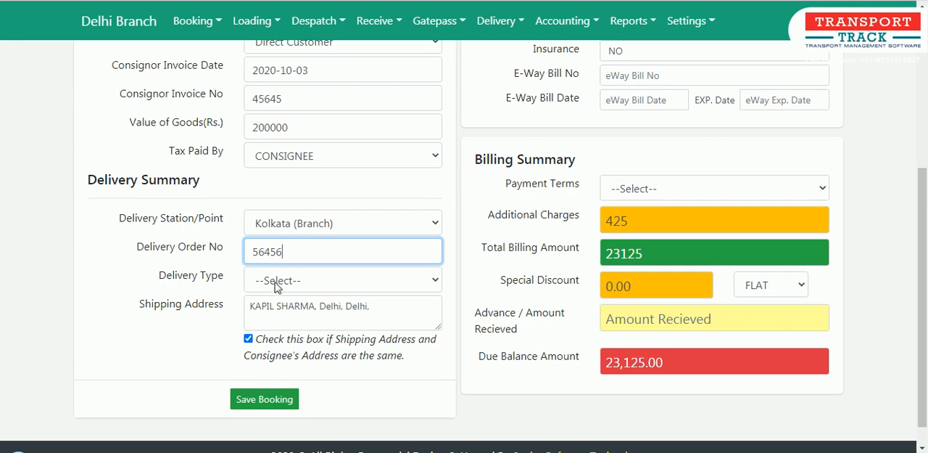
click(280, 285)
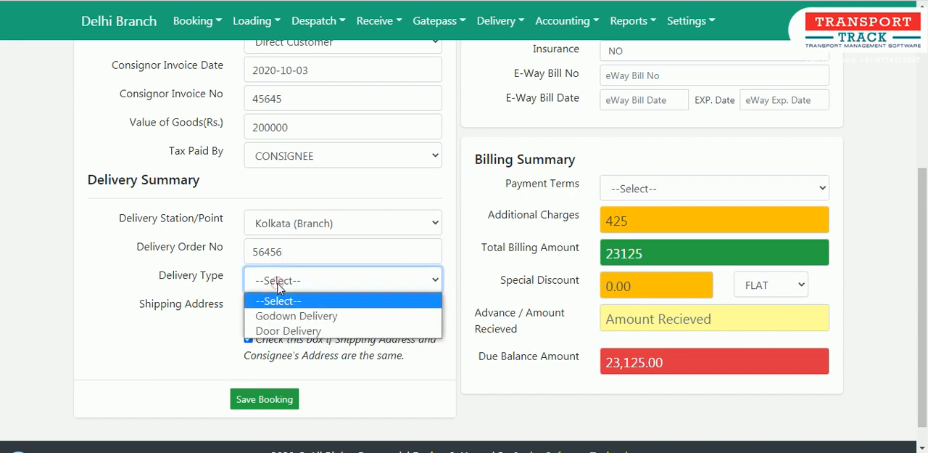
click(324, 317)
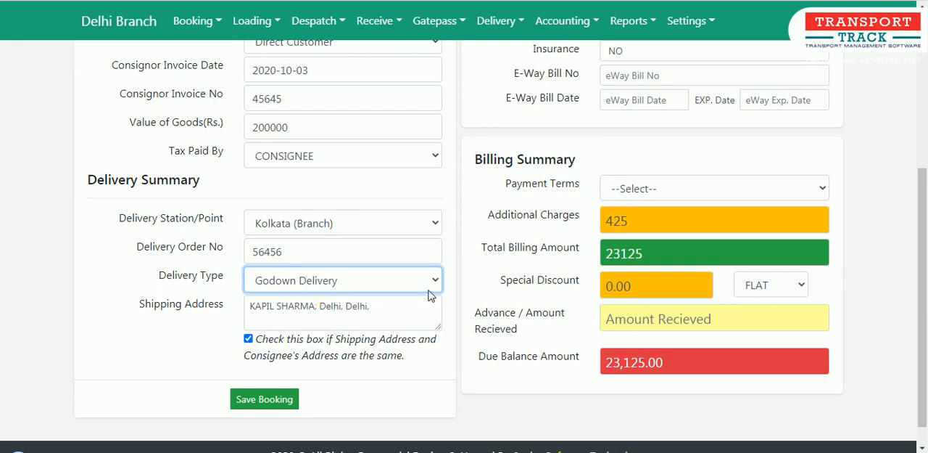
Go through the Packing Size, Private/Party Mark and Remarks/Broker Note fields of the packing summary.
scroll(478, 288, up, 3)
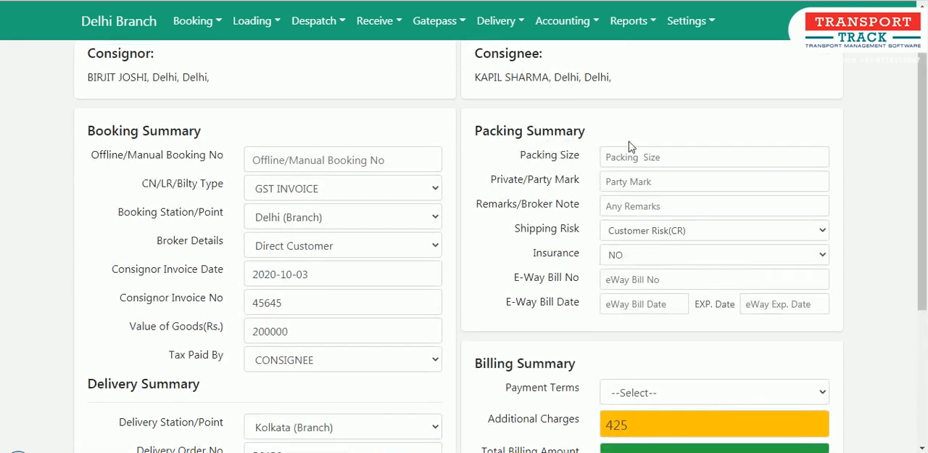
click(649, 159)
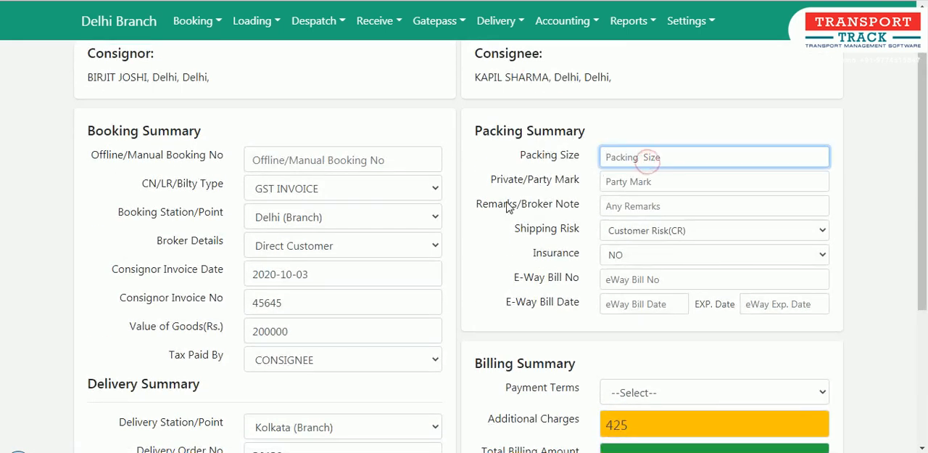
click(628, 182)
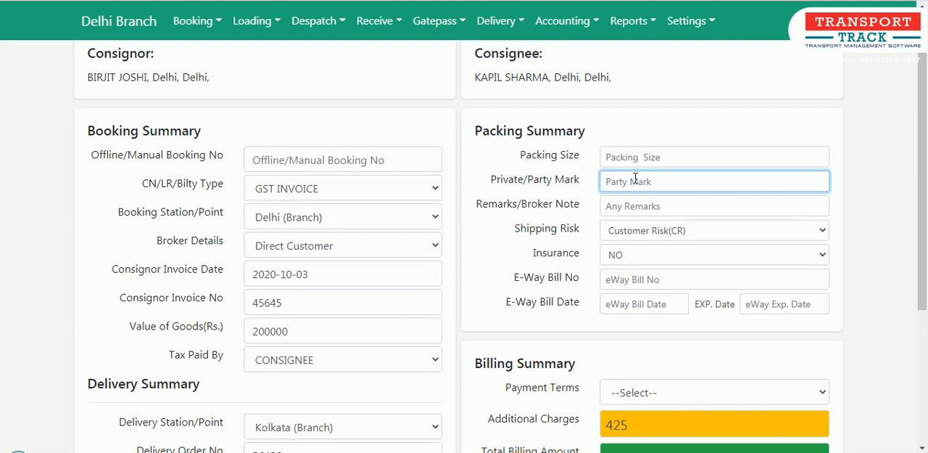
click(628, 213)
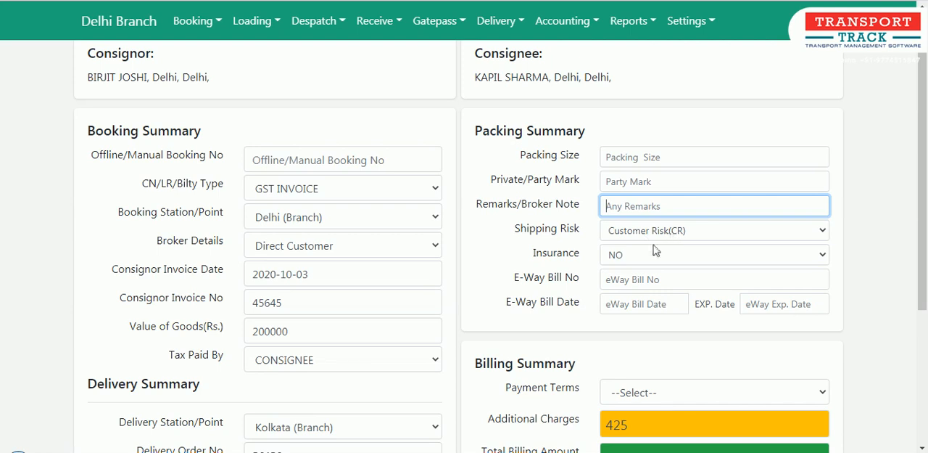
Check the Shipping Risk options, then switch Insurance to YES to view its policy fields and return it to NO.
click(690, 232)
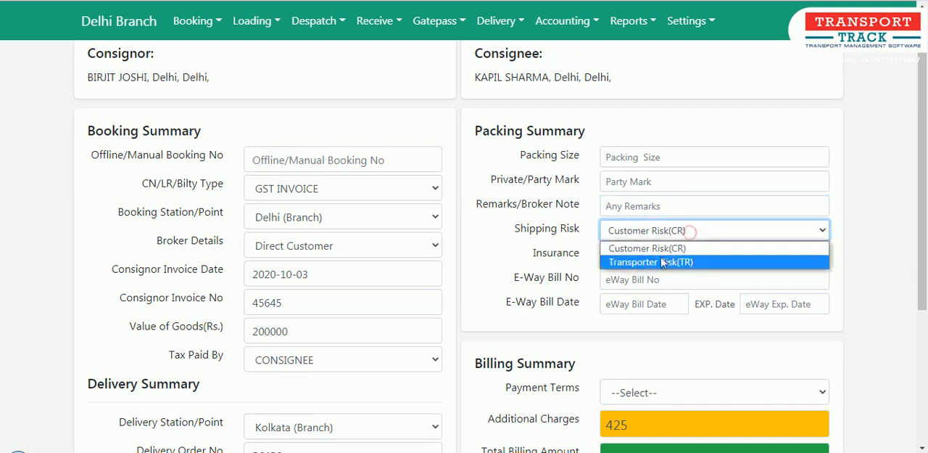
click(556, 243)
click(625, 256)
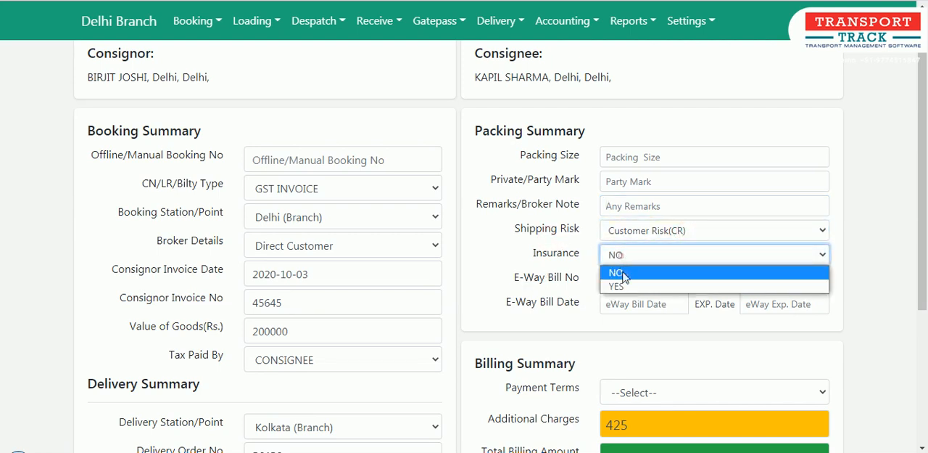
click(627, 282)
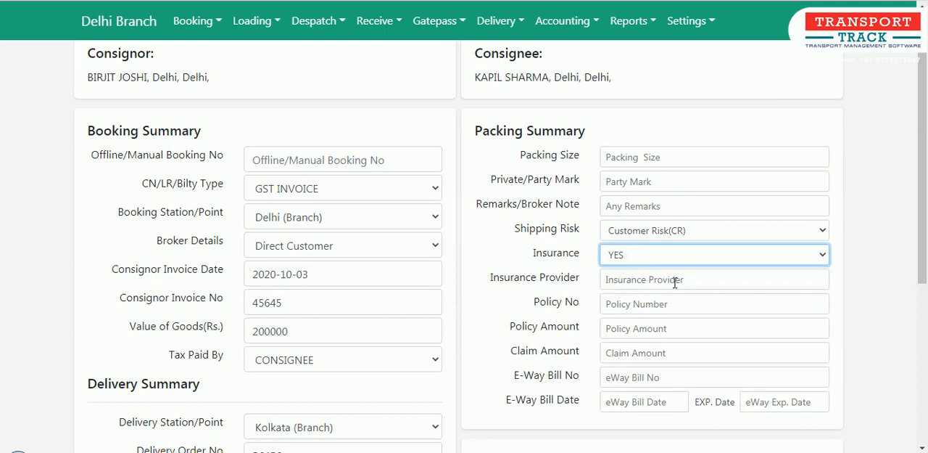
click(656, 256)
click(646, 272)
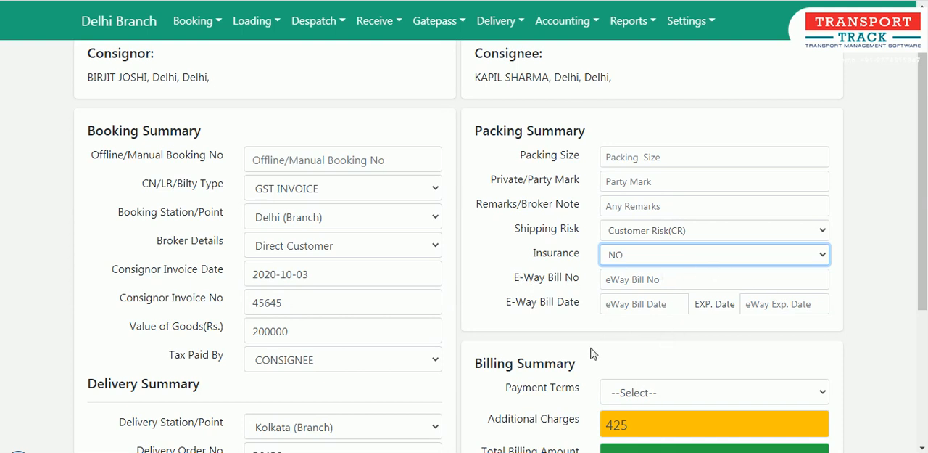
Go through the E-Way Bill No and E-Way Bill Date fields of the packing summary, leaving them empty.
click(615, 280)
click(629, 304)
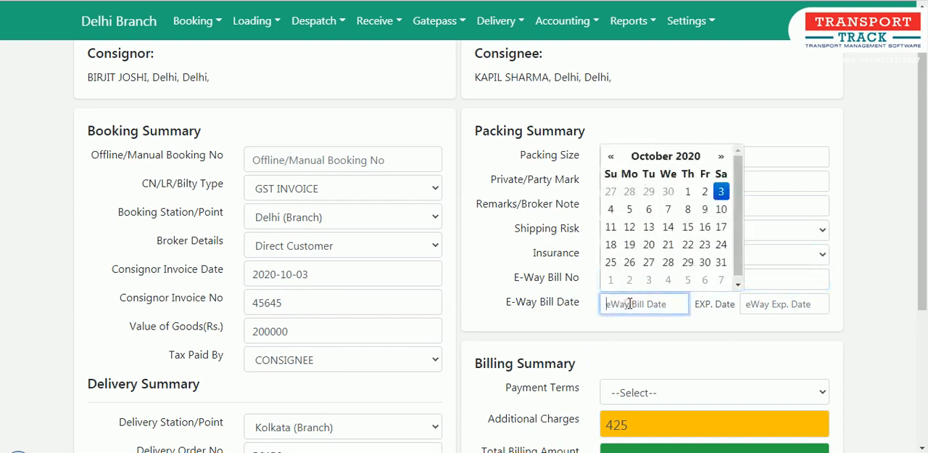
click(690, 327)
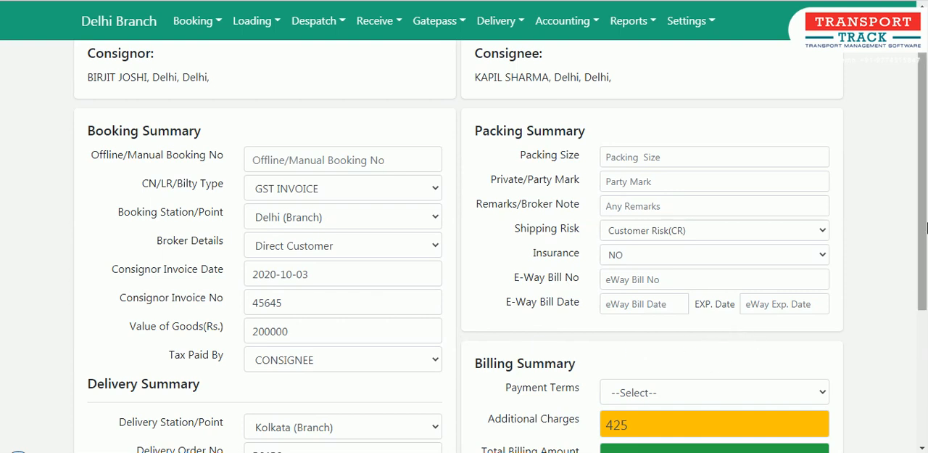
Set the Payment Terms in the billing summary to TO PAY and go to the Advance / Amount Received field.
drag(924, 227, 923, 322)
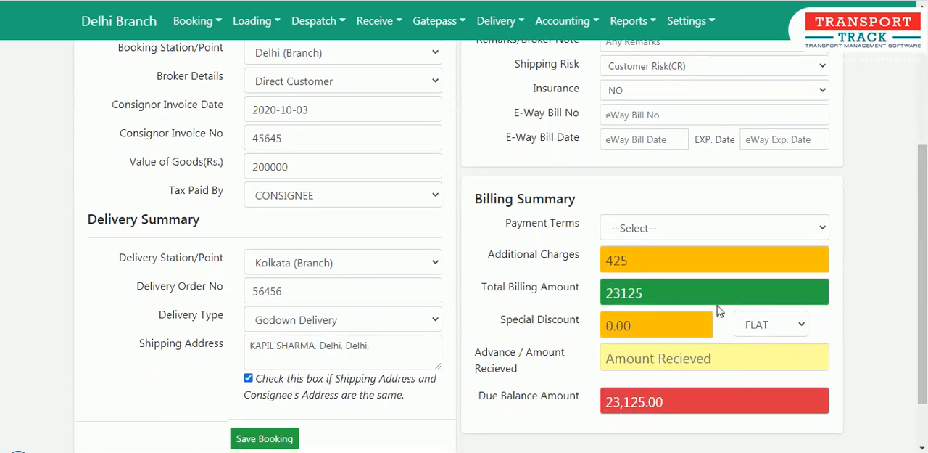
click(629, 228)
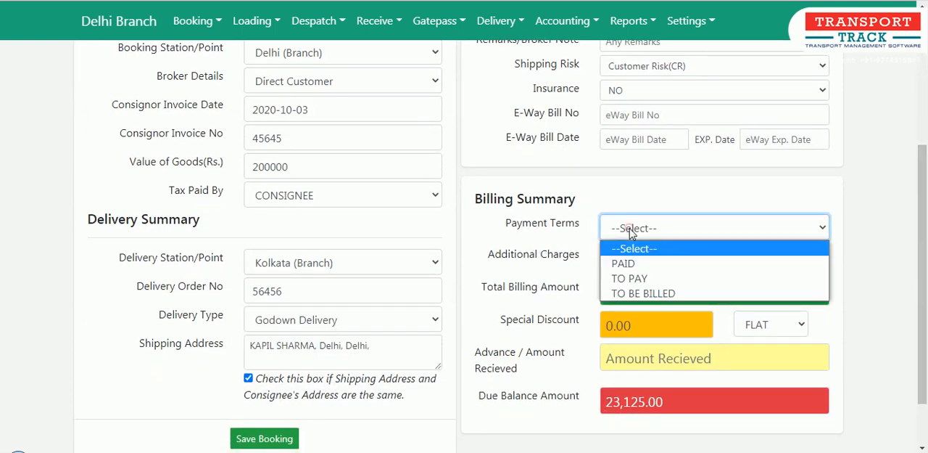
click(634, 282)
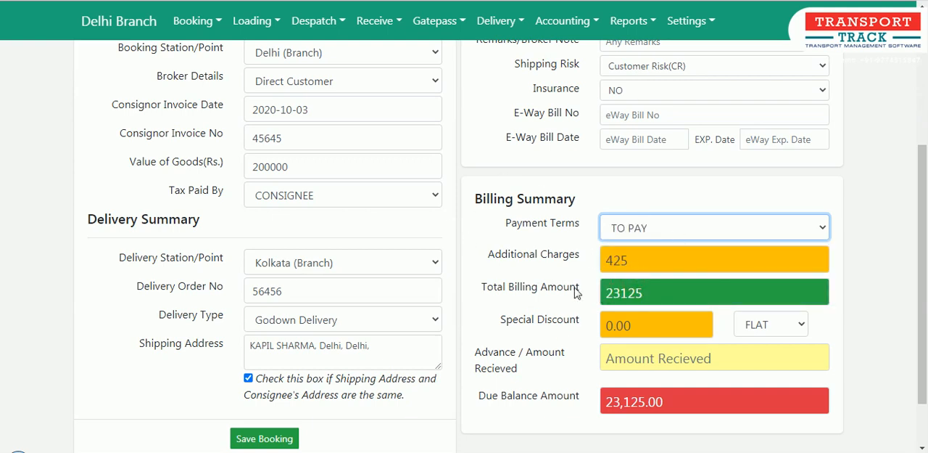
click(631, 368)
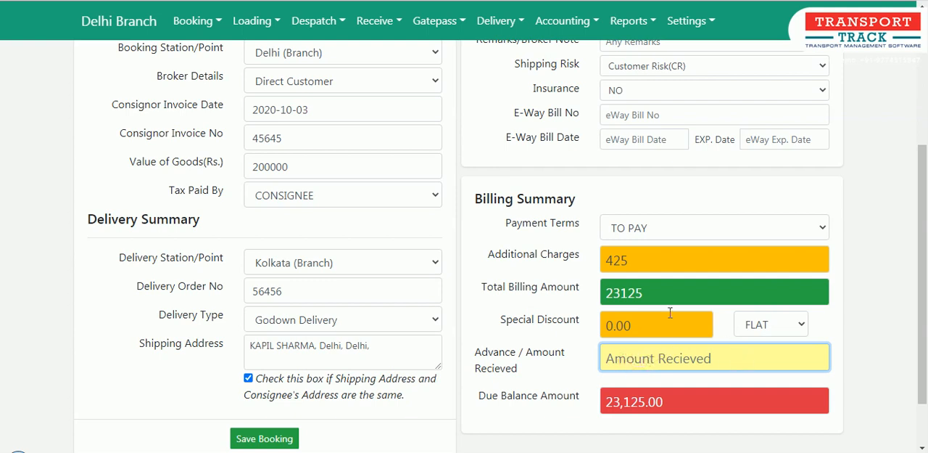
Change the Payment Terms to PAID and enter 23125 as the advance / amount received.
click(640, 227)
click(631, 264)
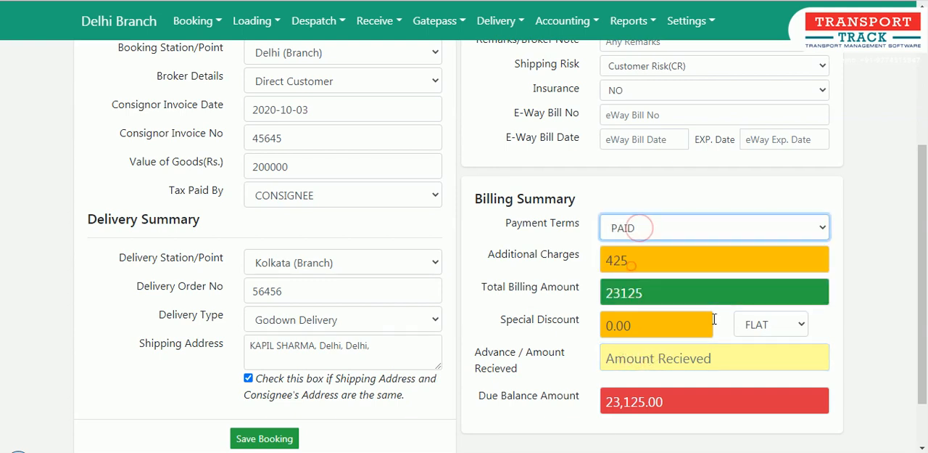
click(647, 357)
scroll(638, 341, down, 2)
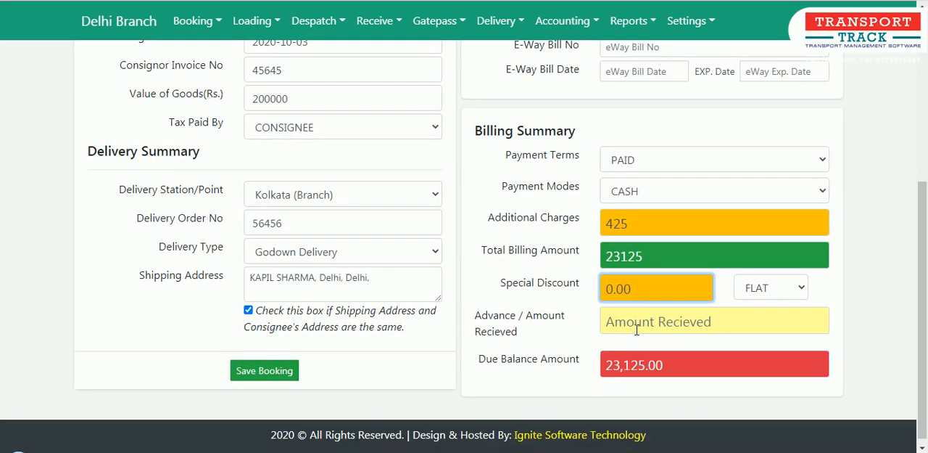
click(637, 330)
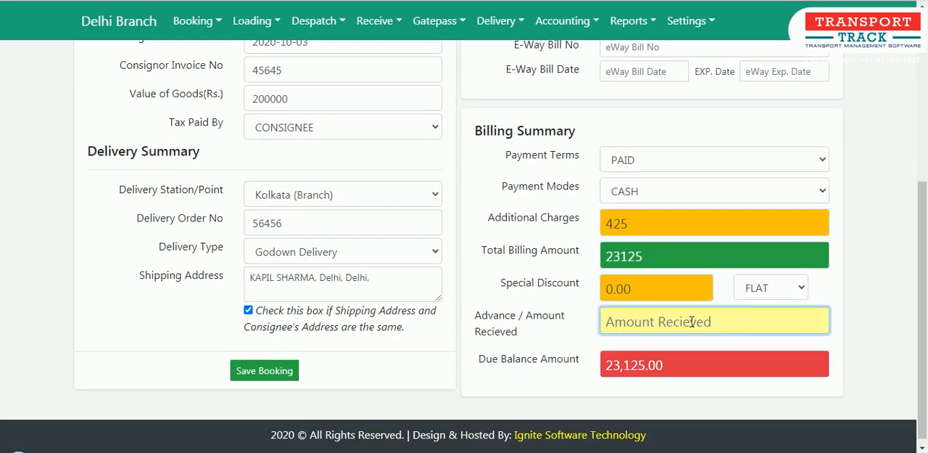
text(231)
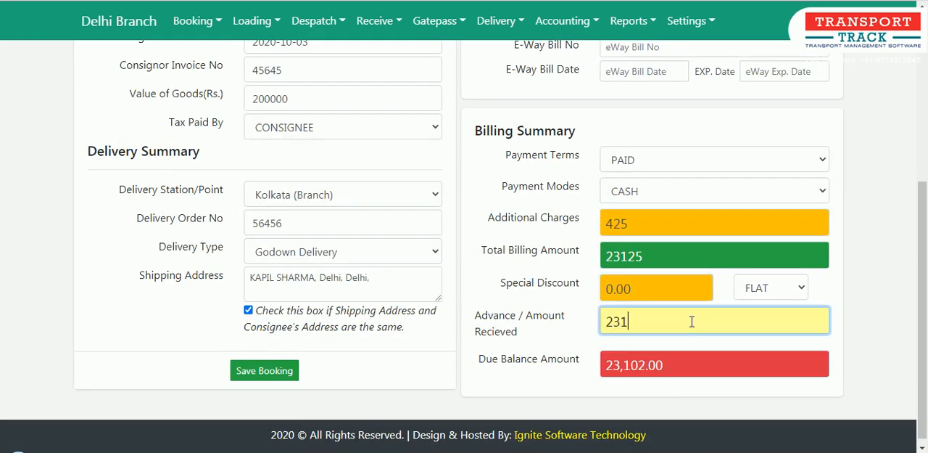
text(25)
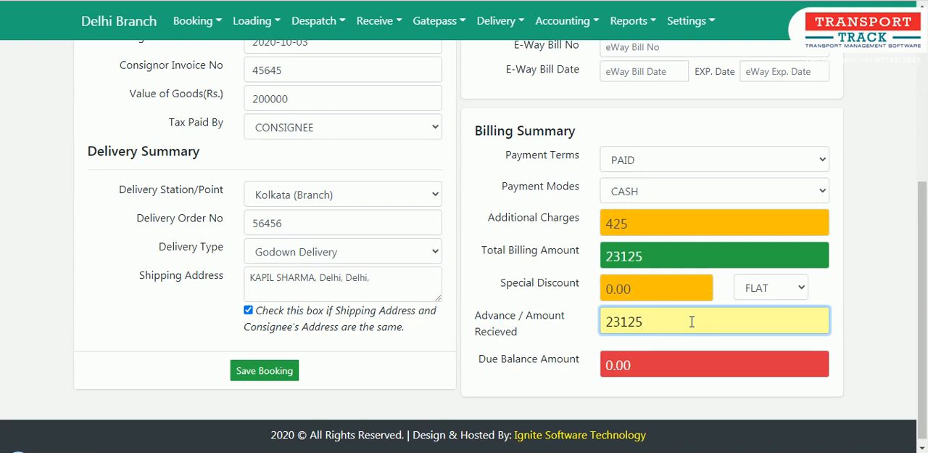
Clear the advance / amount received and set the Payment Terms back to TO PAY.
key(BackSpace)
key(BackSpace)
key(BackSpace)
key(BackSpace)
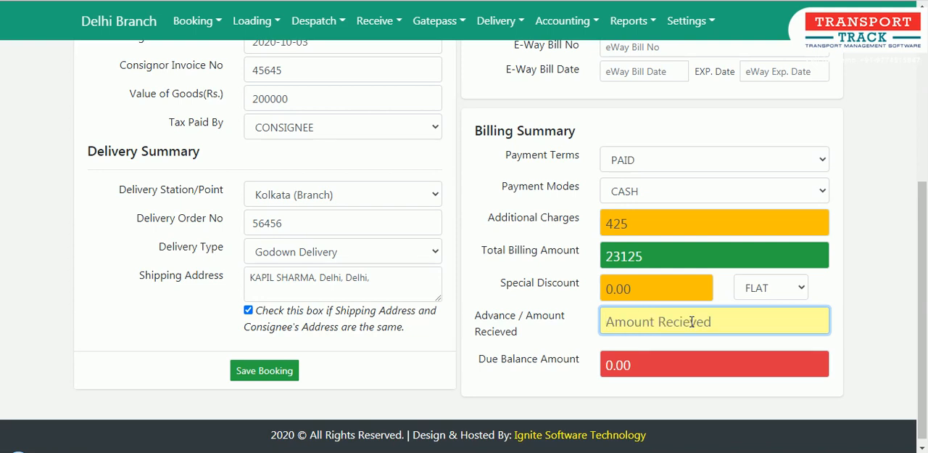
click(635, 165)
click(637, 210)
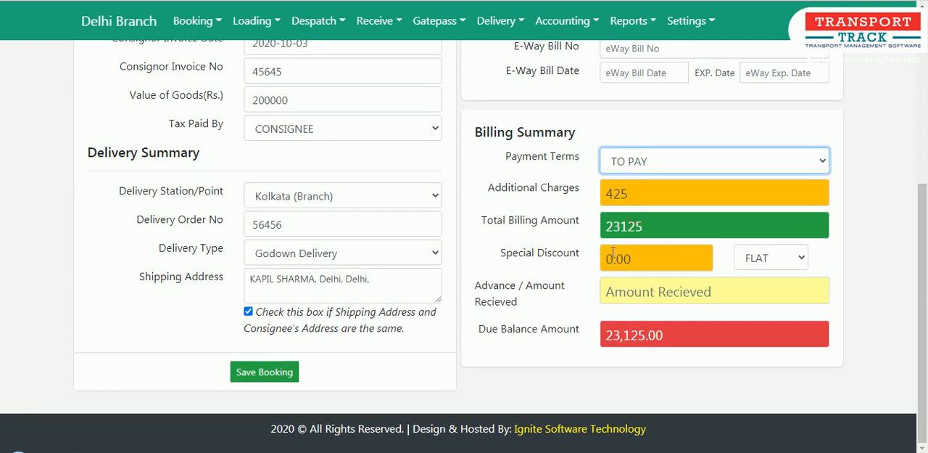
Review the completed packing and billing sections and save the consignment booking.
scroll(464, 344, up, 3)
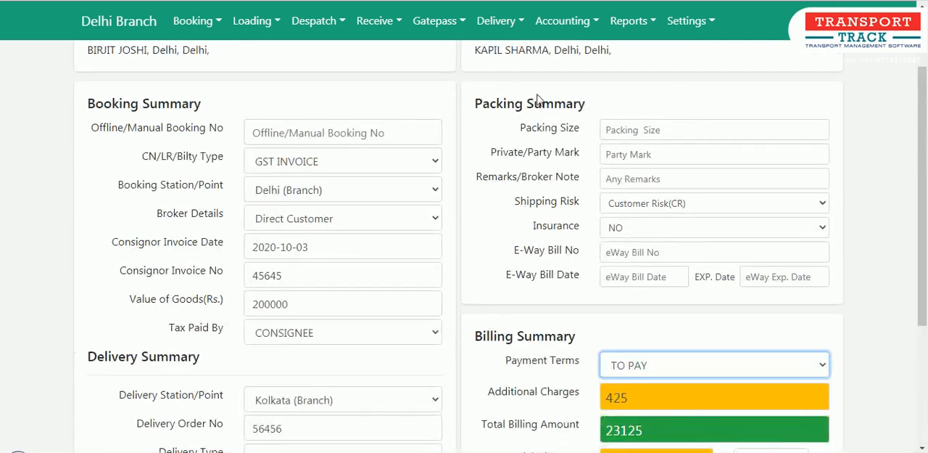
scroll(554, 350, down, 3)
scroll(554, 350, down, 1)
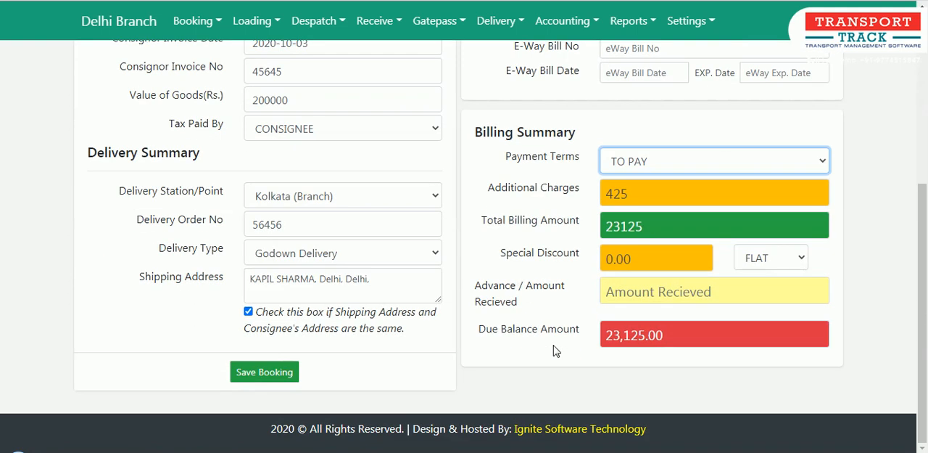
click(264, 373)
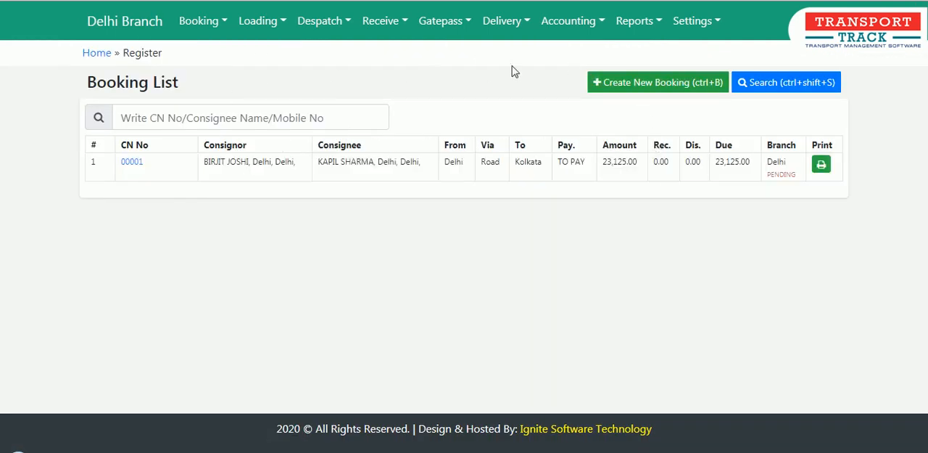
Open the saved booking's printable consignment note, read through it, and return to the booking list.
click(821, 166)
scroll(467, 205, down, 5)
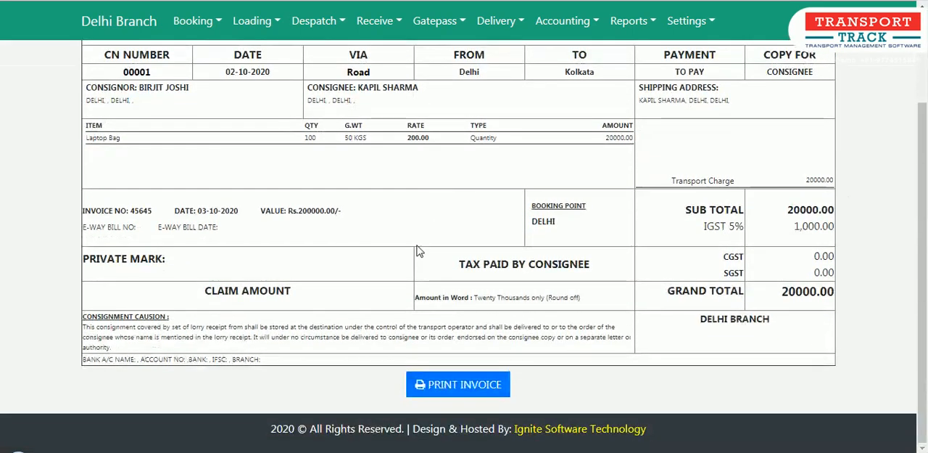
scroll(369, 218, up, 5)
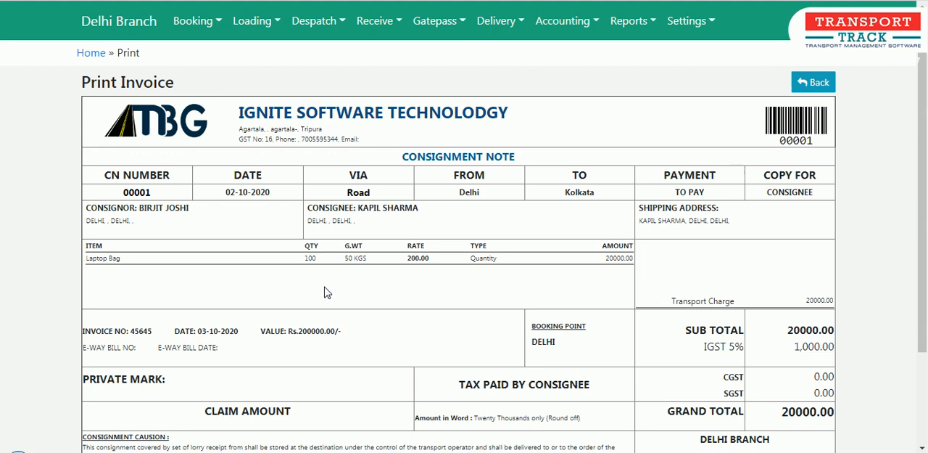
scroll(601, 190, down, 3)
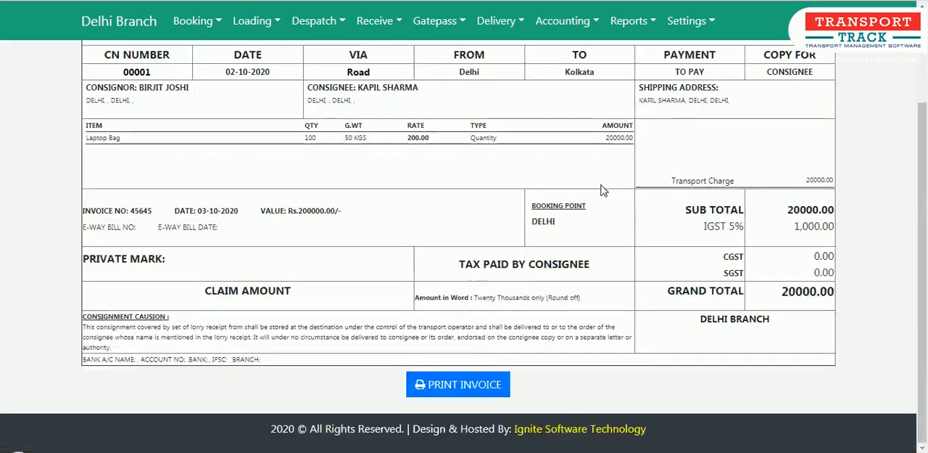
scroll(602, 190, up, 3)
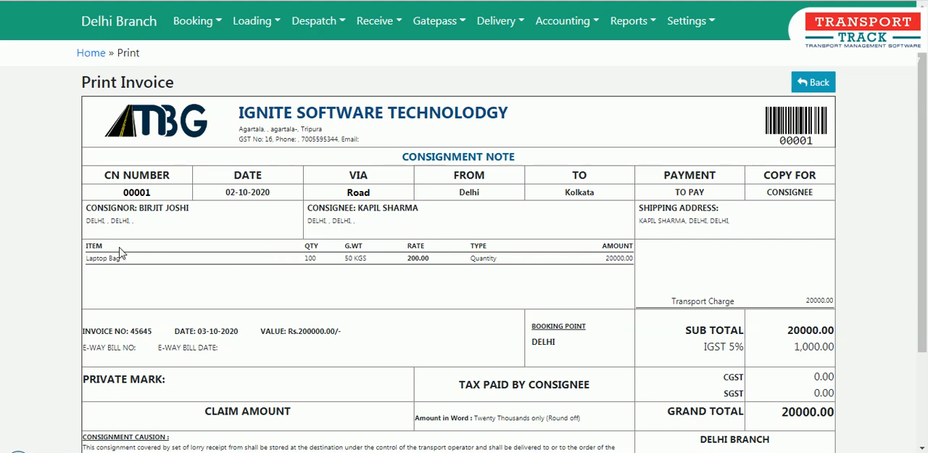
click(812, 82)
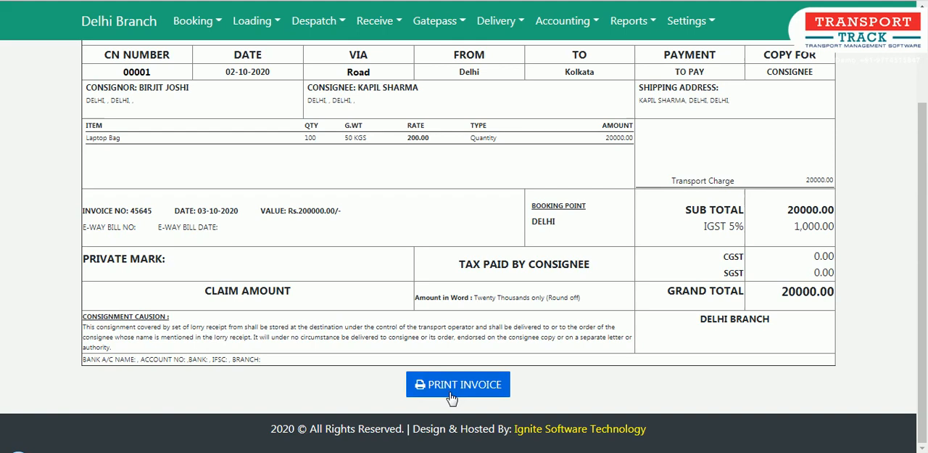
Preview the consignment note for printing, cancel the print, and examine the full note on the page.
click(449, 385)
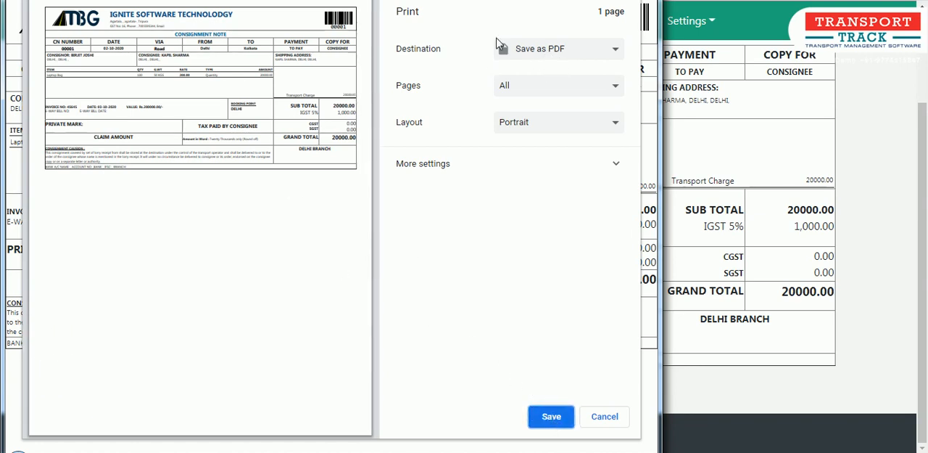
key(Escape)
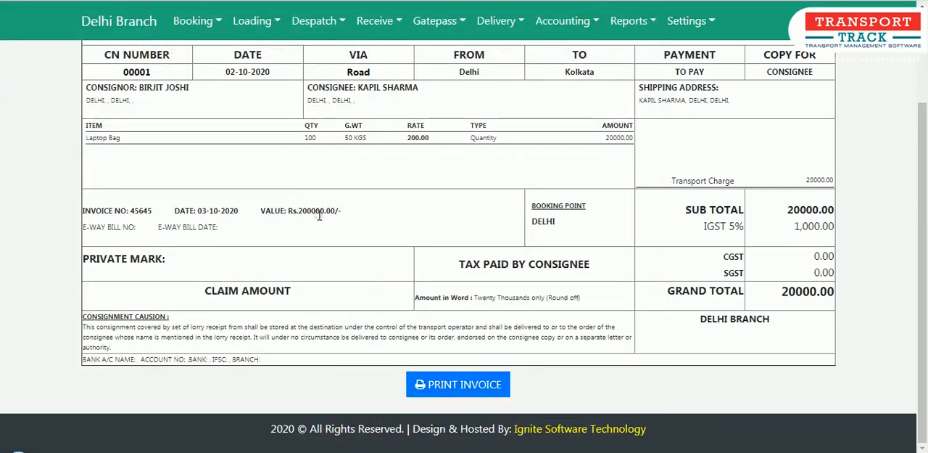
scroll(320, 216, up, 3)
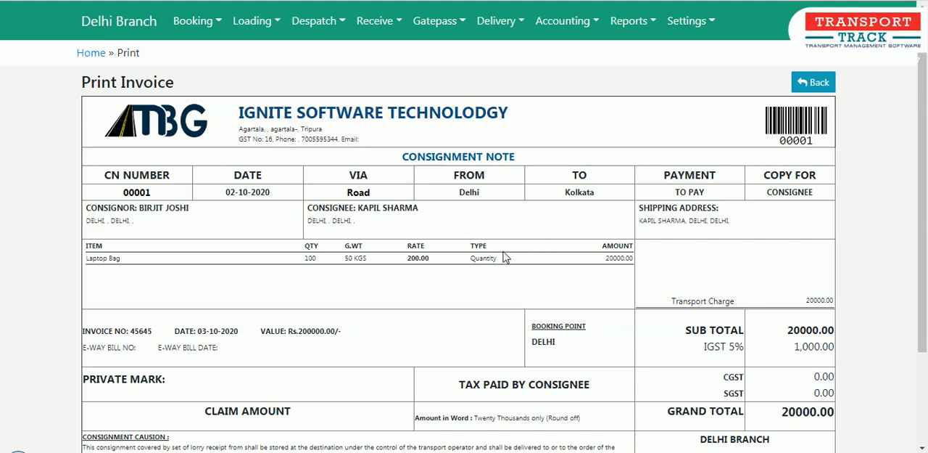
scroll(505, 257, down, 2)
scroll(503, 254, up, 1)
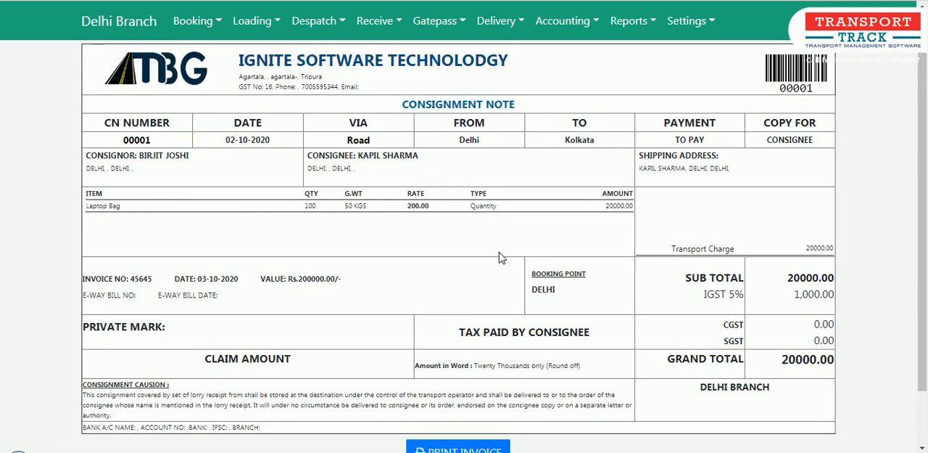
scroll(500, 254, up, 2)
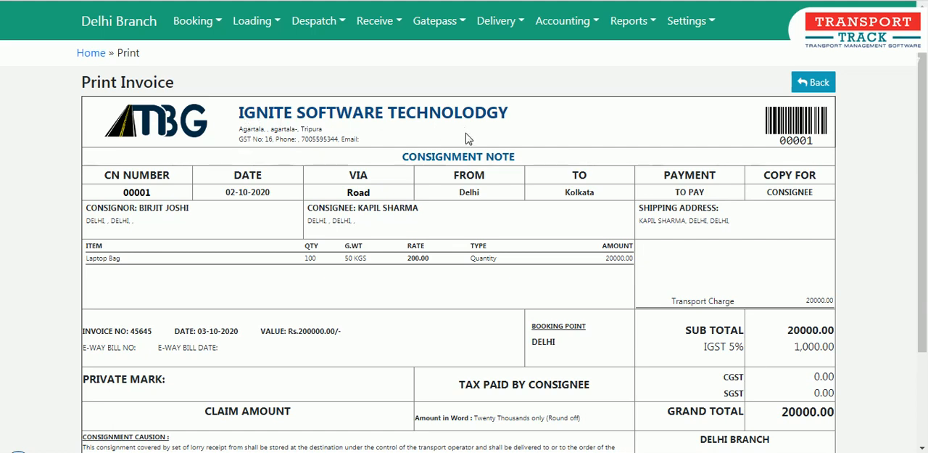
Go to the Booking Register, open the saved Delhi to Kolkata booking's details, and examine its information and additional charges.
mouse_move(198, 36)
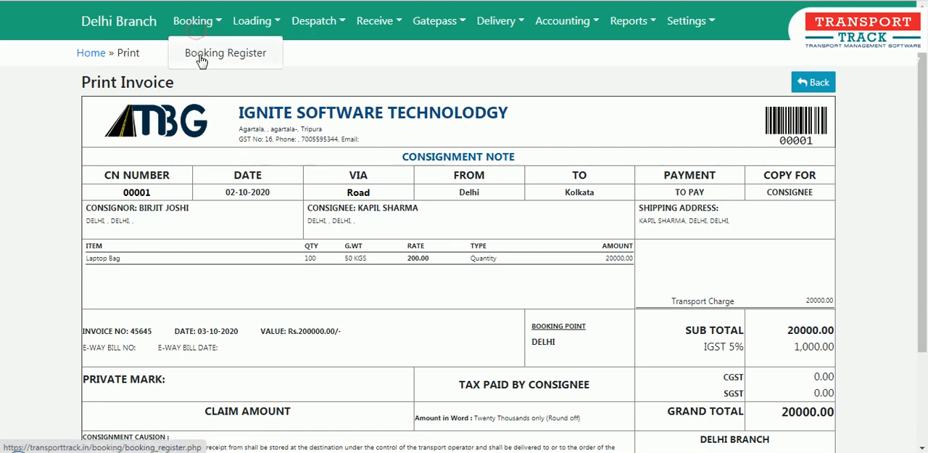
click(420, 52)
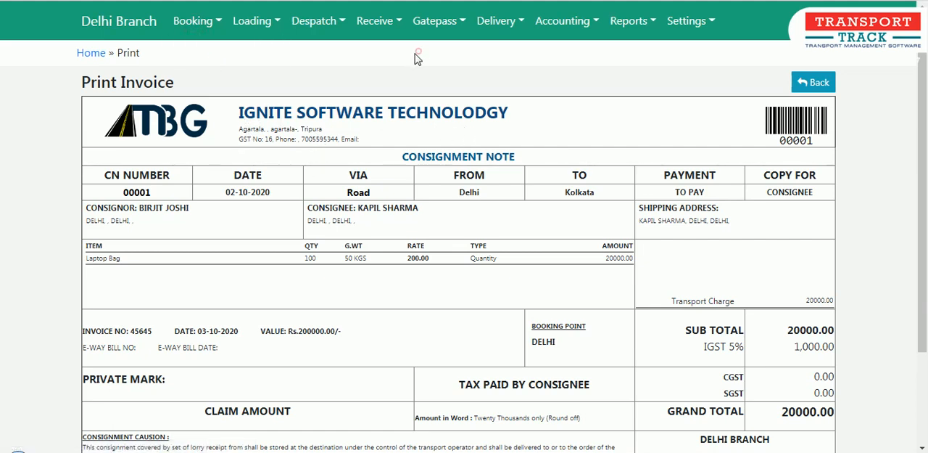
click(198, 22)
click(211, 51)
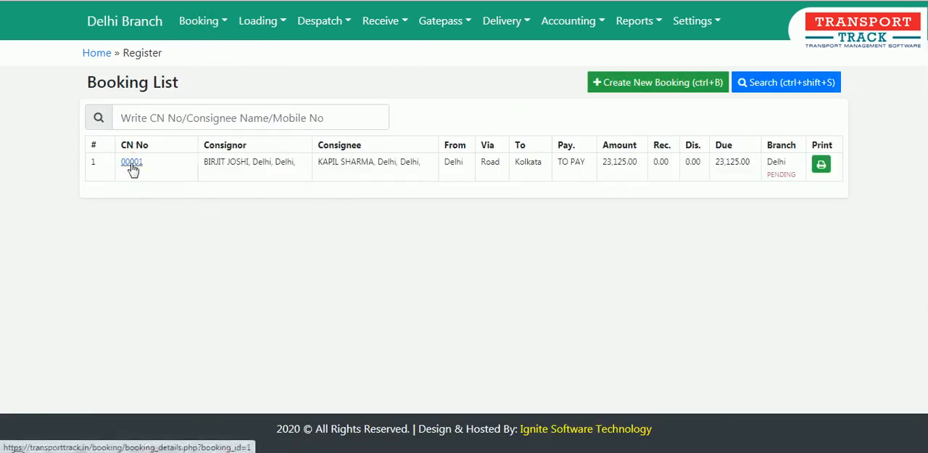
click(131, 163)
scroll(641, 163, down, 5)
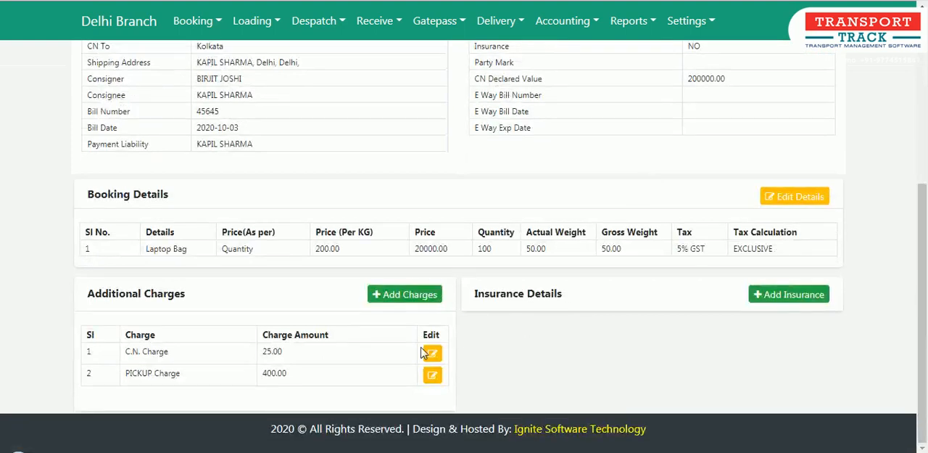
scroll(584, 229, up, 5)
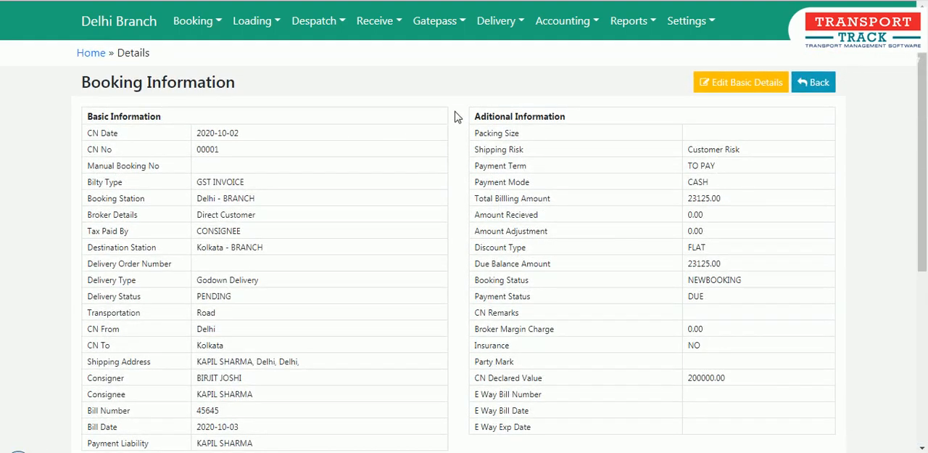
Open the booking's basic details for editing, look over the editable booking, packing and delivery fields, and return to the booking information.
click(734, 88)
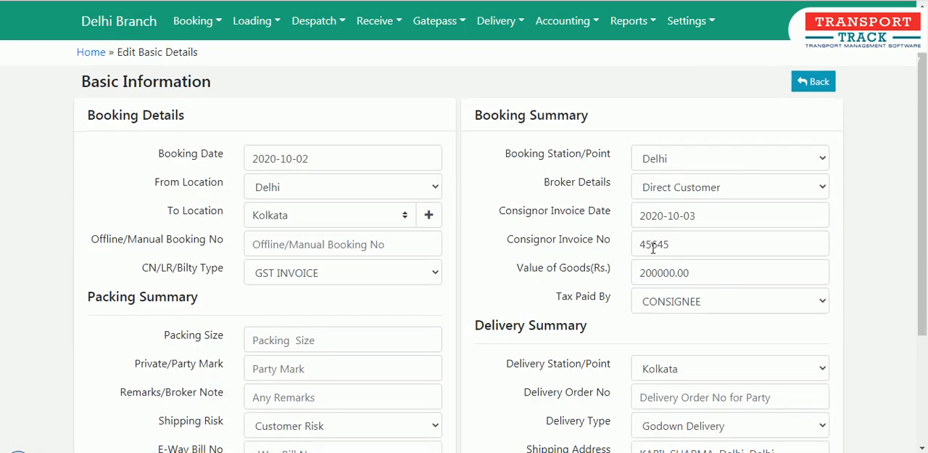
scroll(649, 240, down, 3)
scroll(658, 369, up, 3)
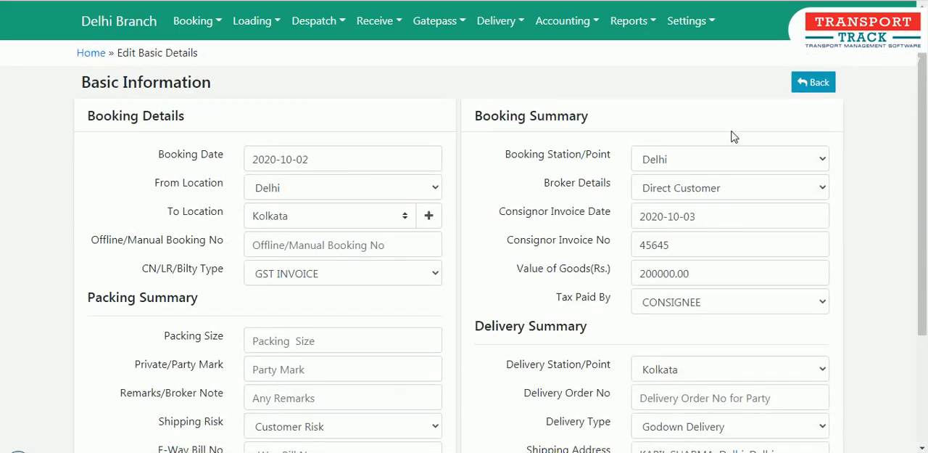
scroll(624, 298, down, 3)
scroll(648, 355, up, 2)
scroll(647, 355, up, 2)
click(815, 82)
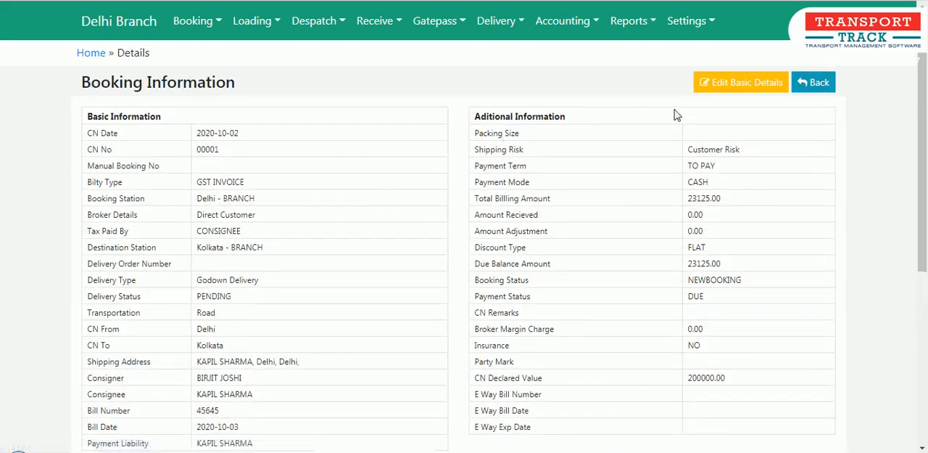
Inspect the entry forms for additional charges and insurance details on the booking, closing each without adding anything.
scroll(653, 174, down, 3)
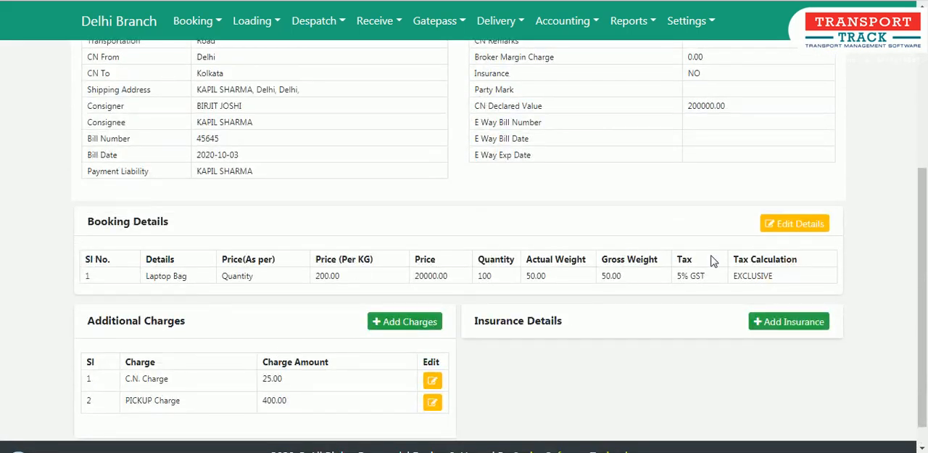
scroll(489, 326, down, 1)
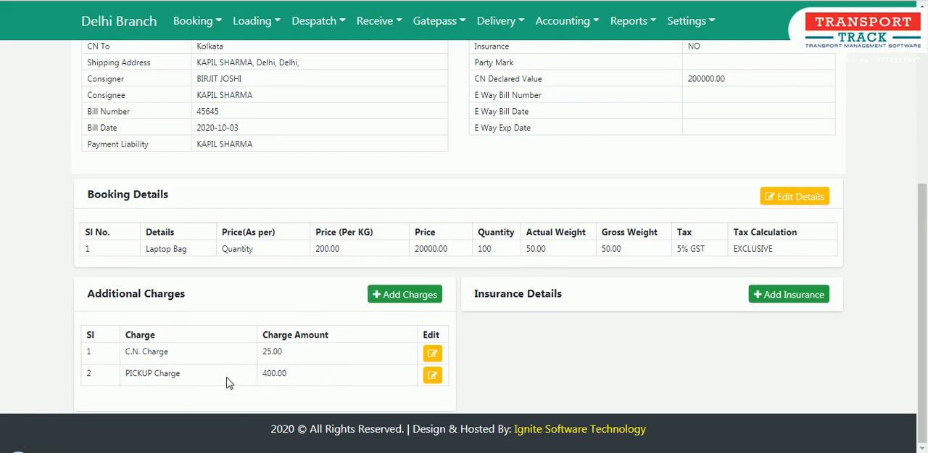
click(391, 301)
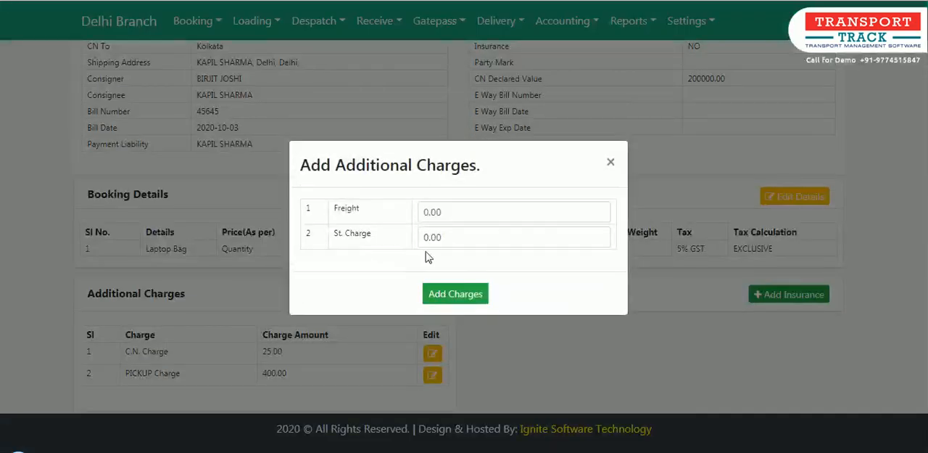
click(609, 165)
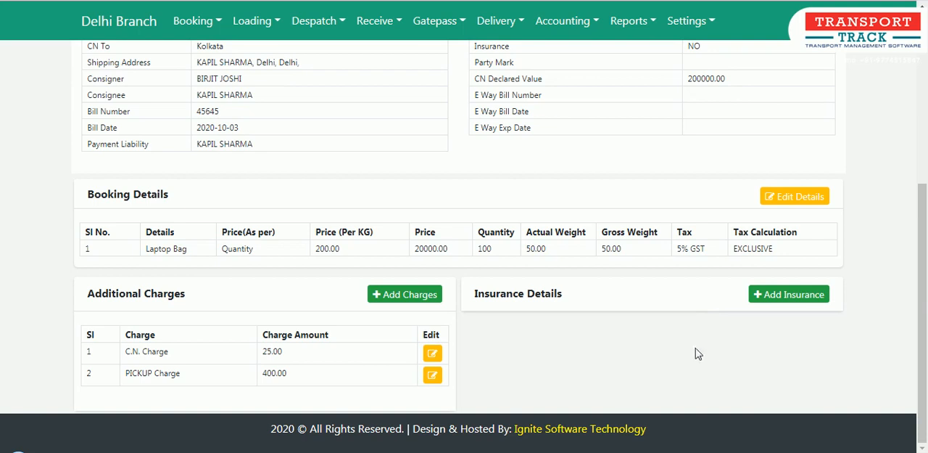
click(809, 300)
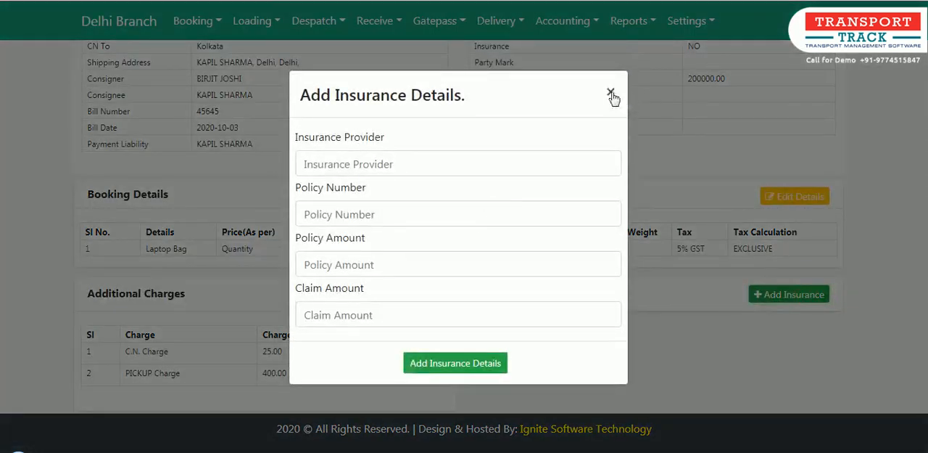
click(610, 95)
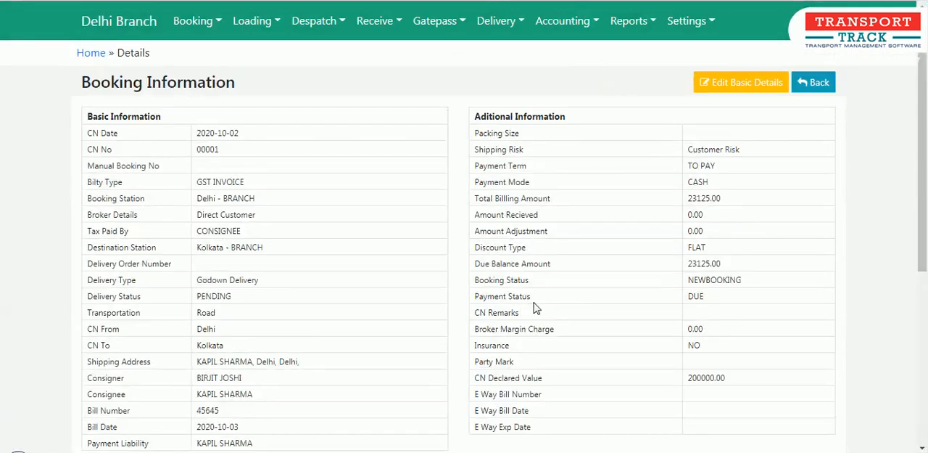
Review the booking's item details, additional charges and insurance section again, and return to the Booking Register.
scroll(486, 342, down, 5)
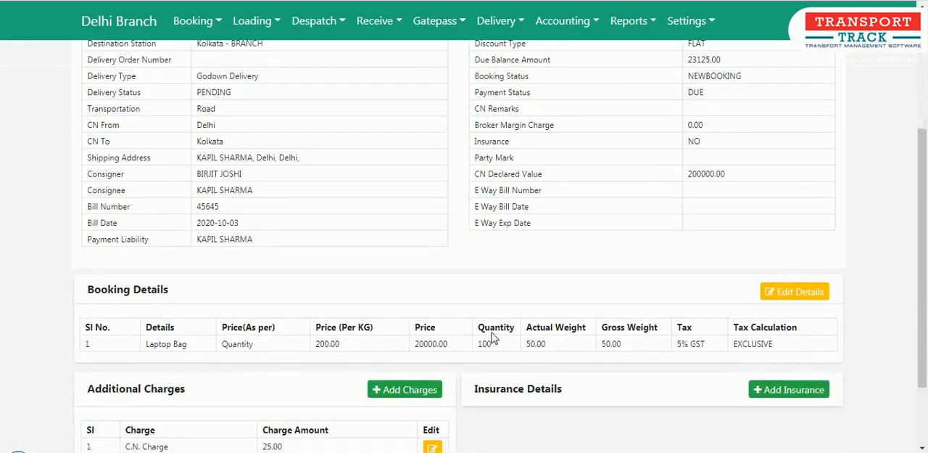
scroll(492, 337, down, 3)
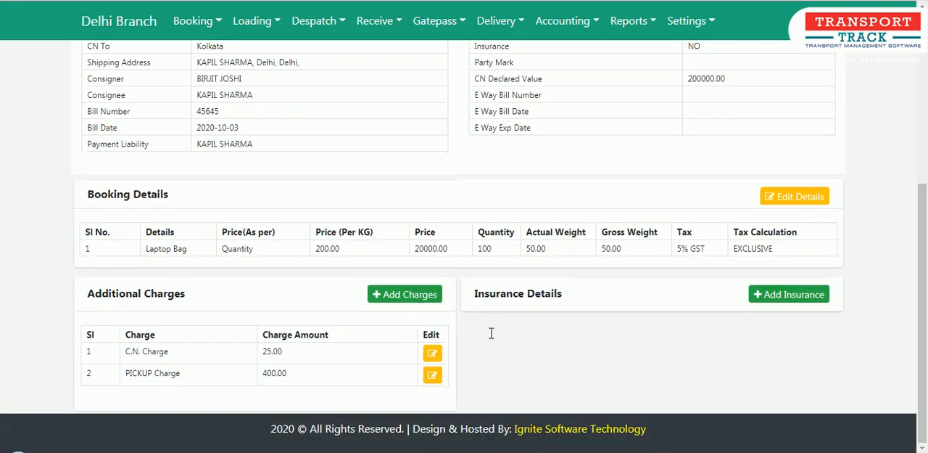
scroll(491, 332, up, 8)
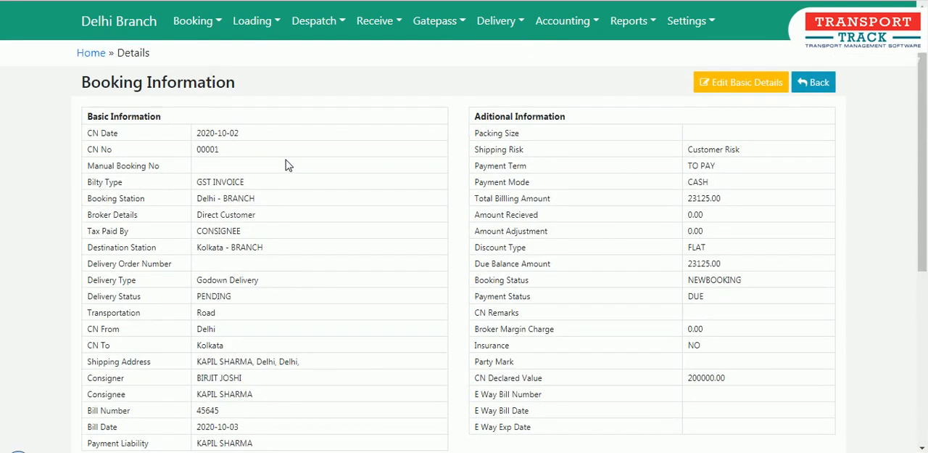
click(196, 24)
click(202, 53)
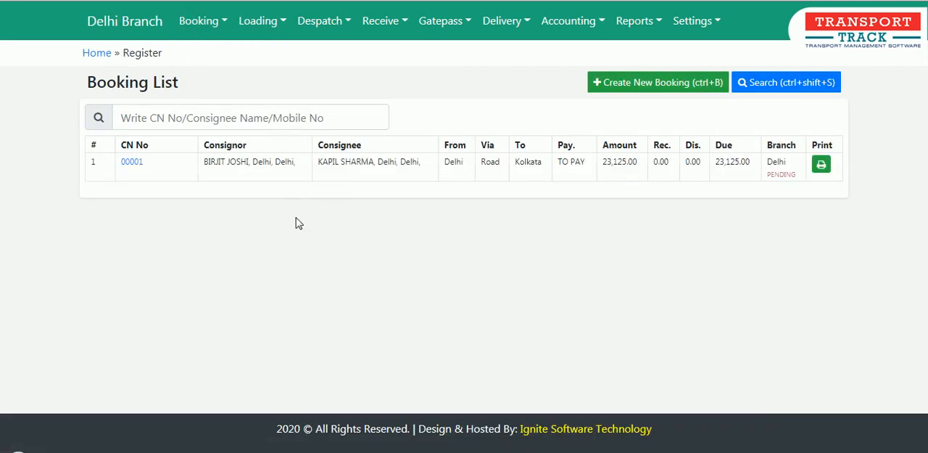
click(215, 116)
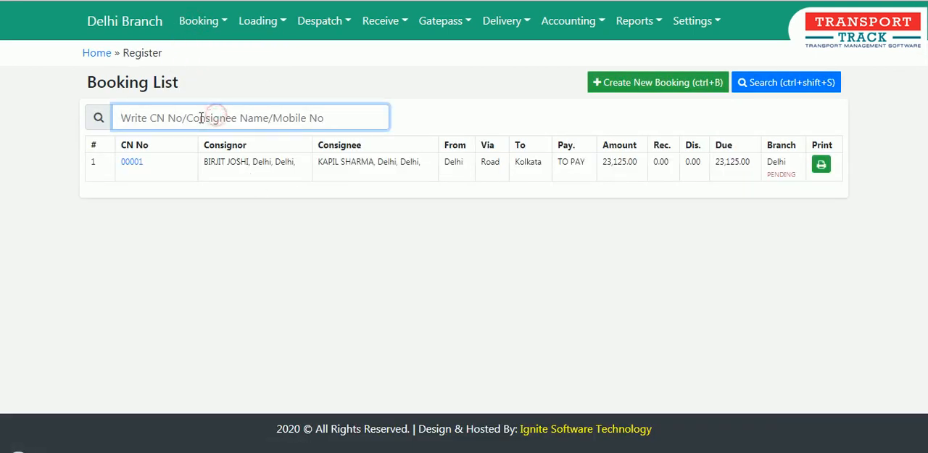
click(649, 21)
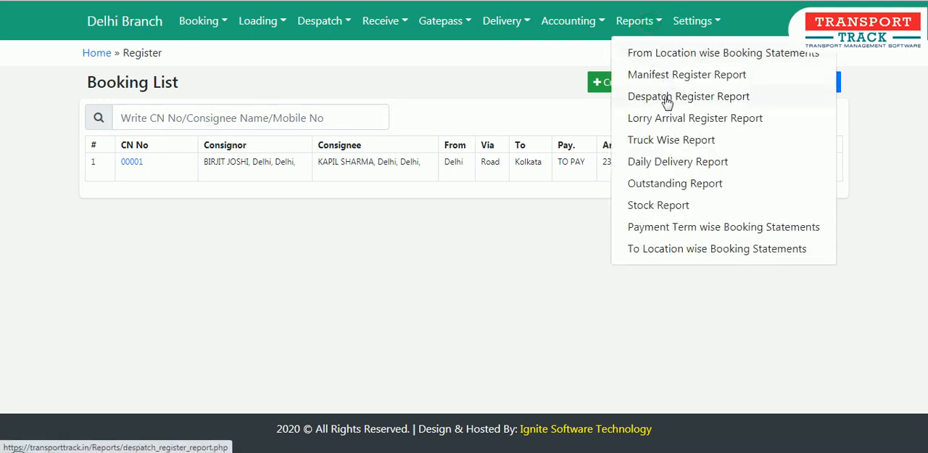
click(482, 322)
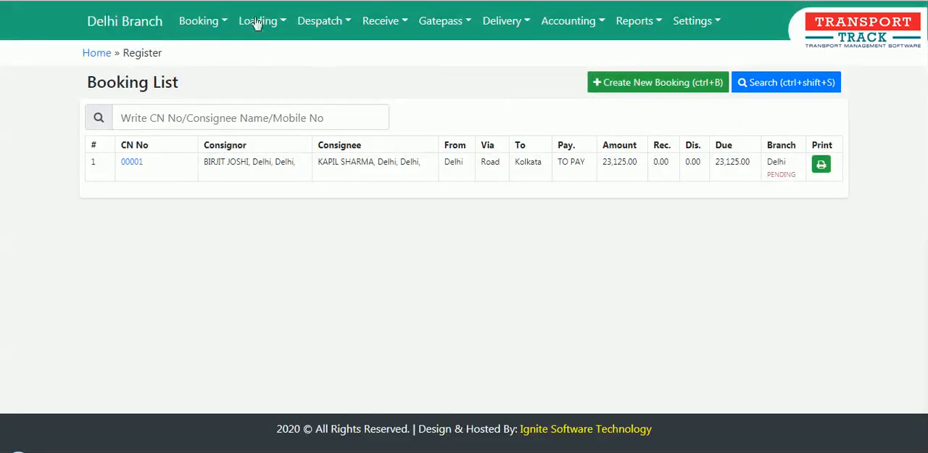
click(257, 23)
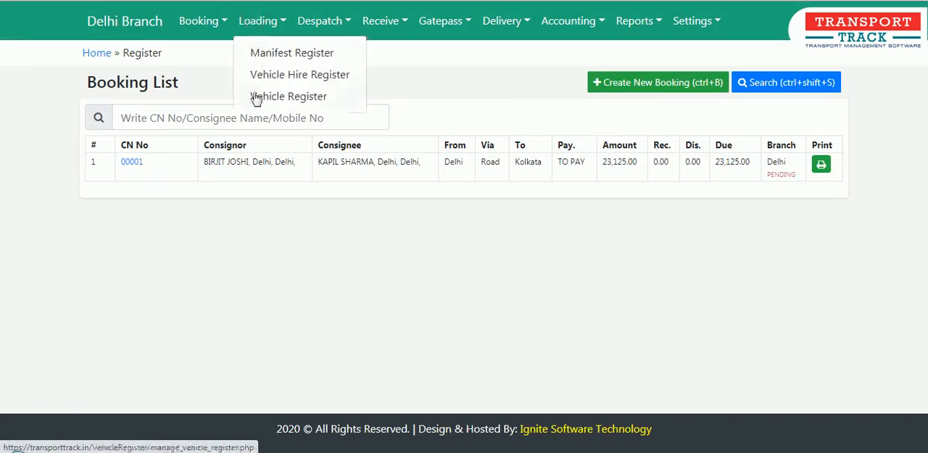
click(325, 314)
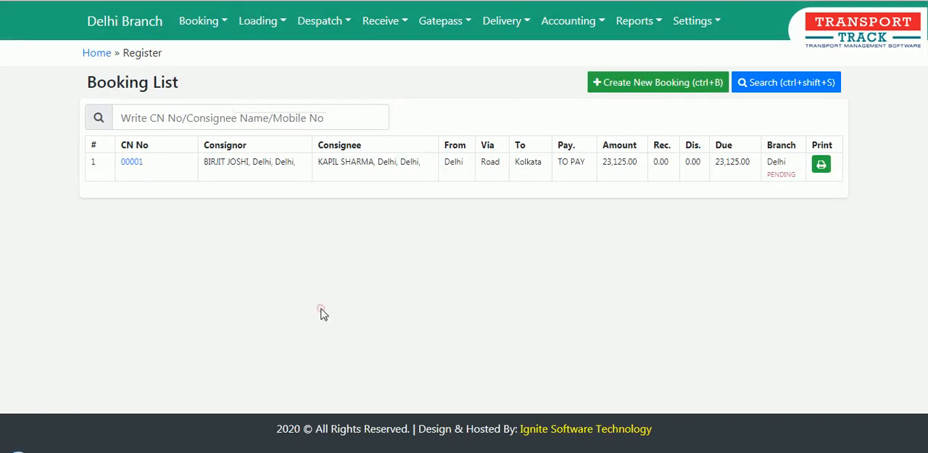